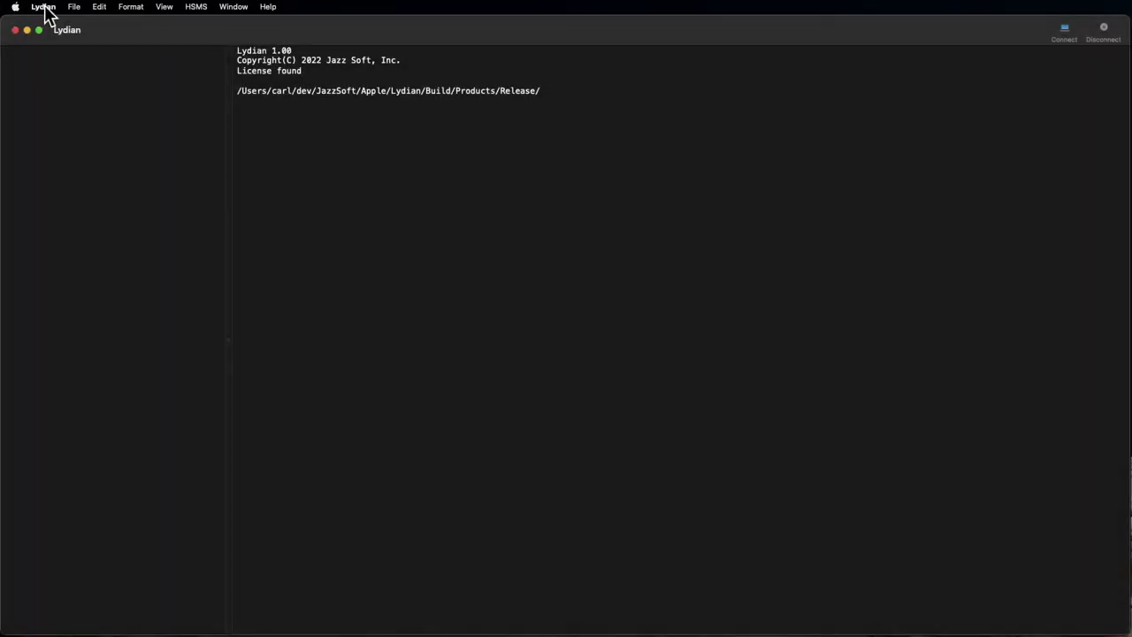
Point the HSMS connection at 192.168.1.145 port 7777 and enable Send Select.req on connect.
left_click(44, 8)
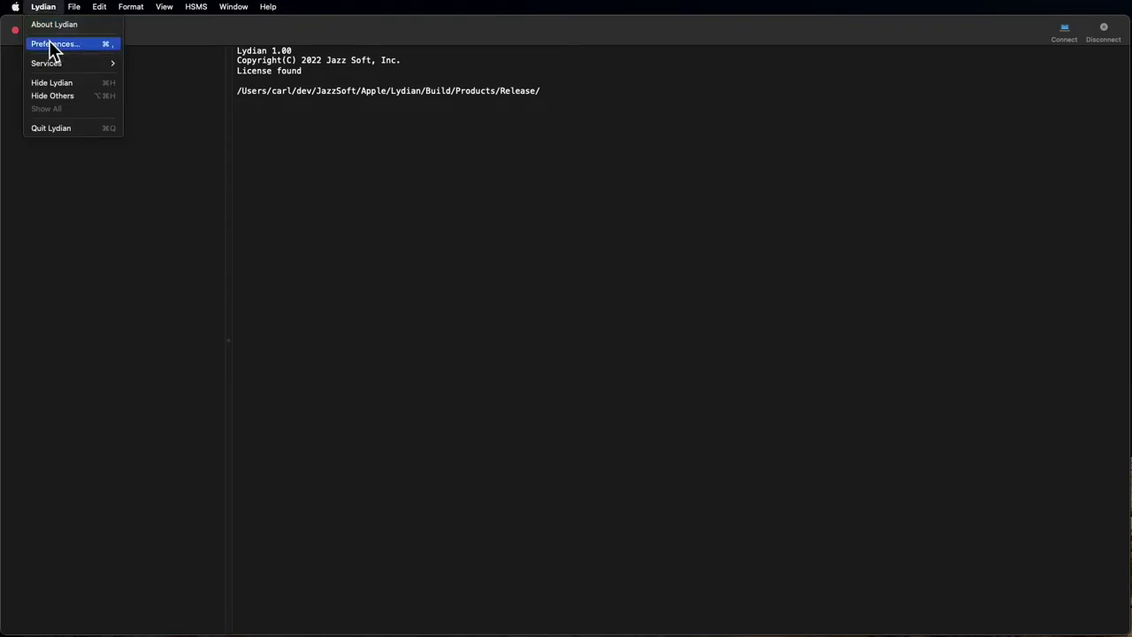
left_click(54, 44)
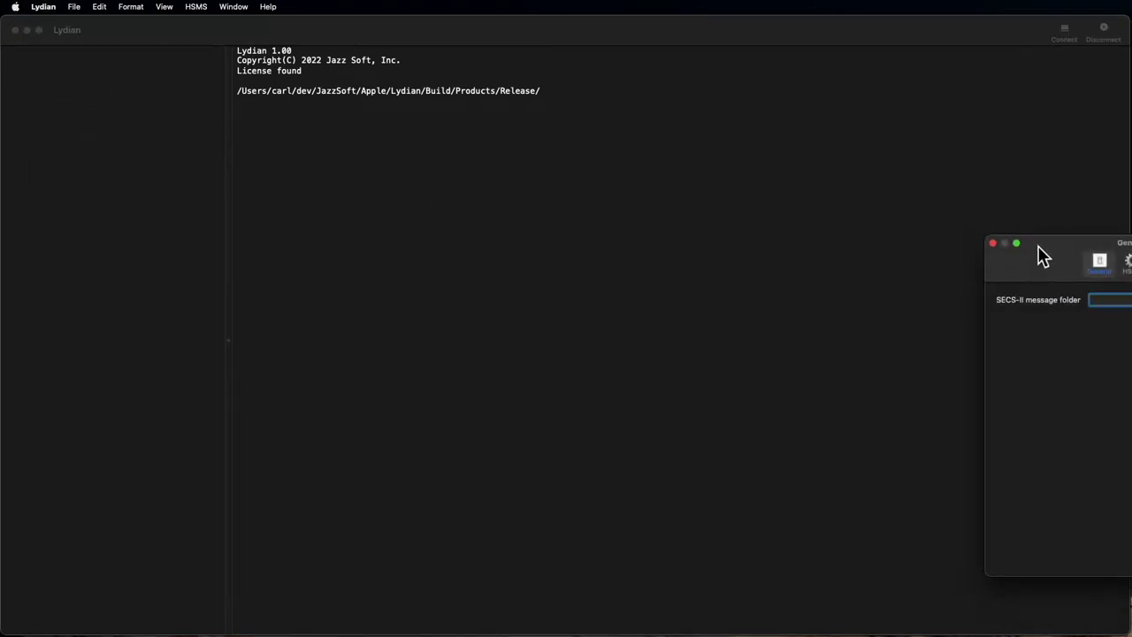
left_click_drag(1042, 255, 644, 221)
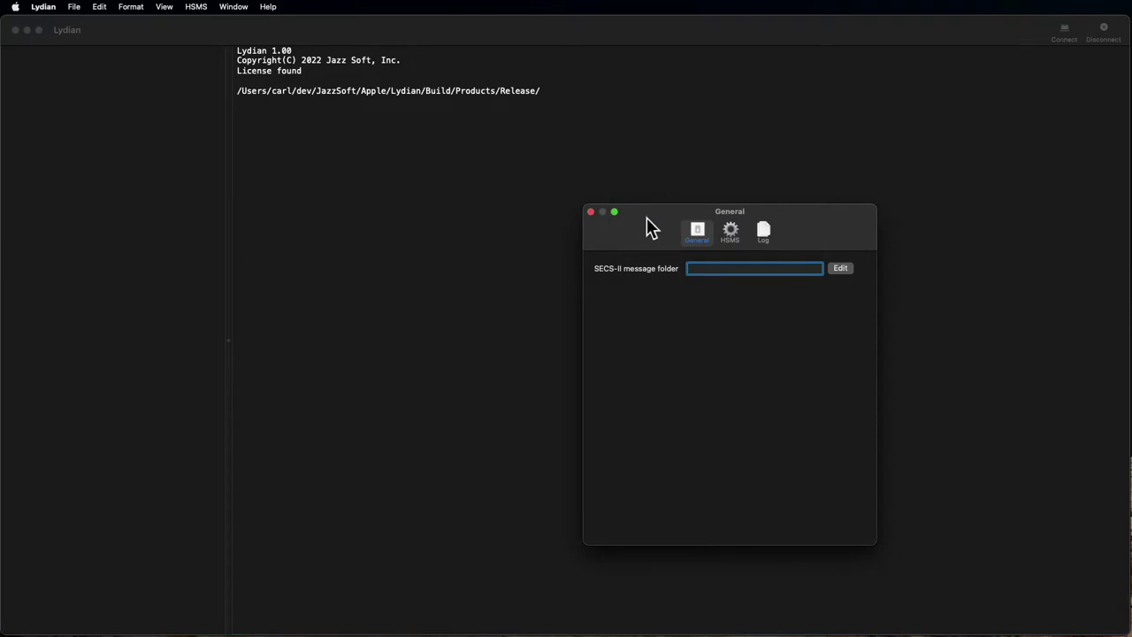
left_click(738, 234)
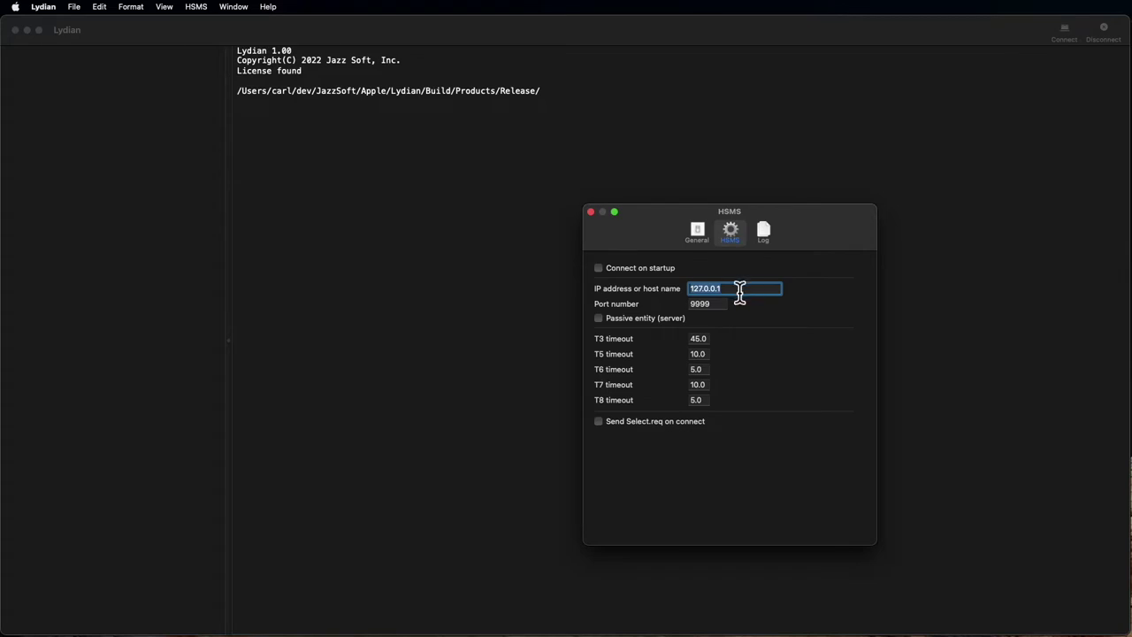
type("192")
type(".168.")
type("1.1")
type("45")
left_click_drag(717, 307, 667, 306)
type("7777")
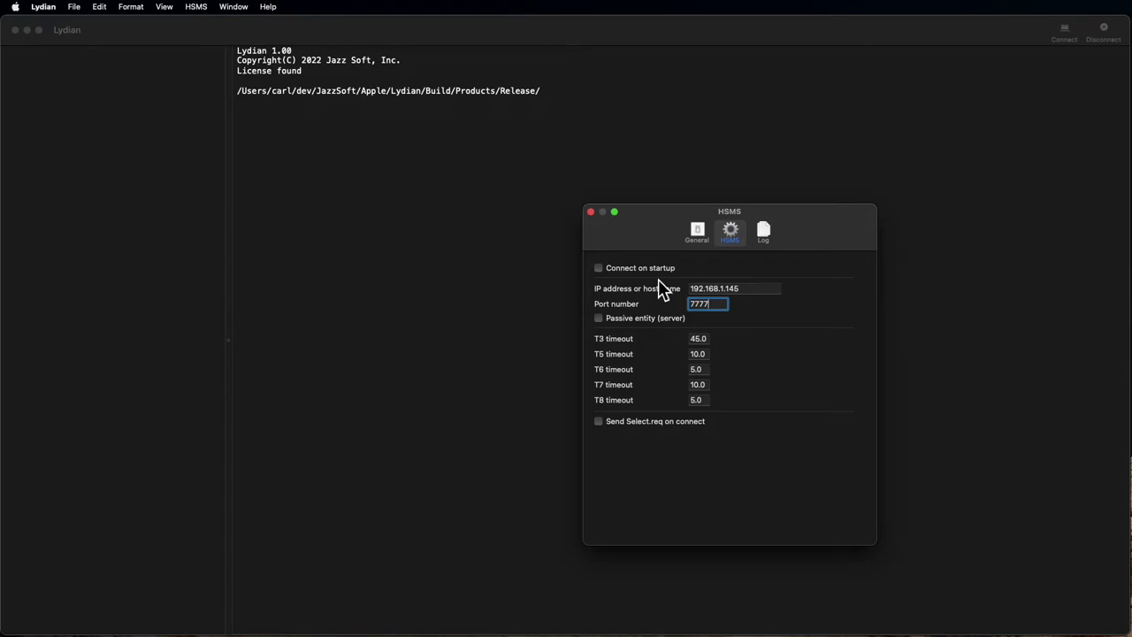
left_click(618, 426)
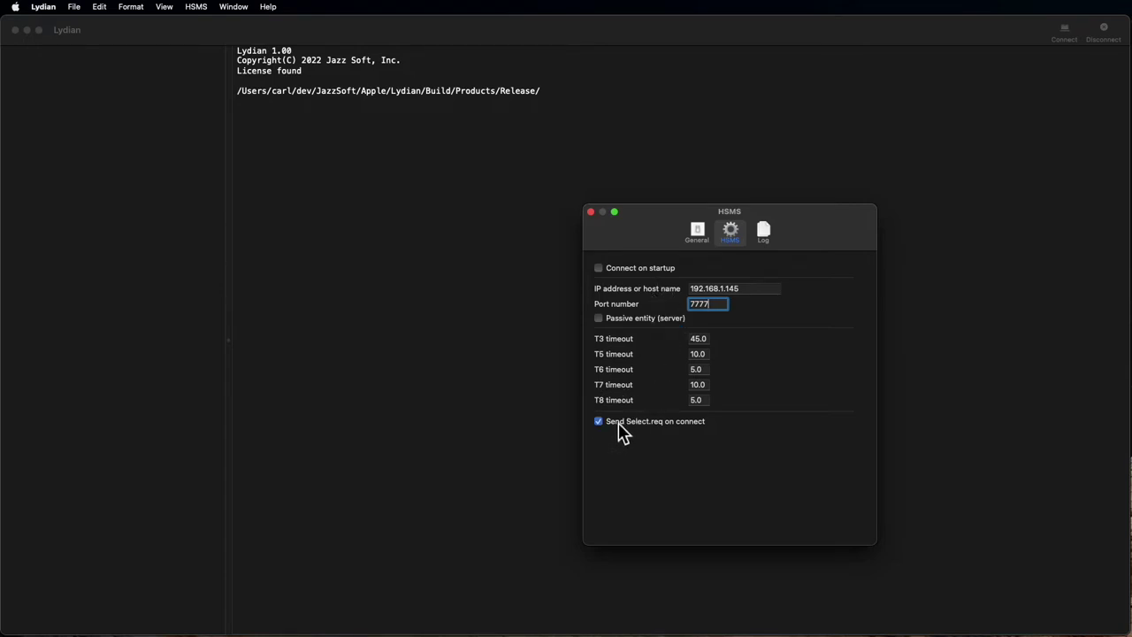
In General preferences, choose the Host folder as the SECS-II message folder.
left_click(767, 233)
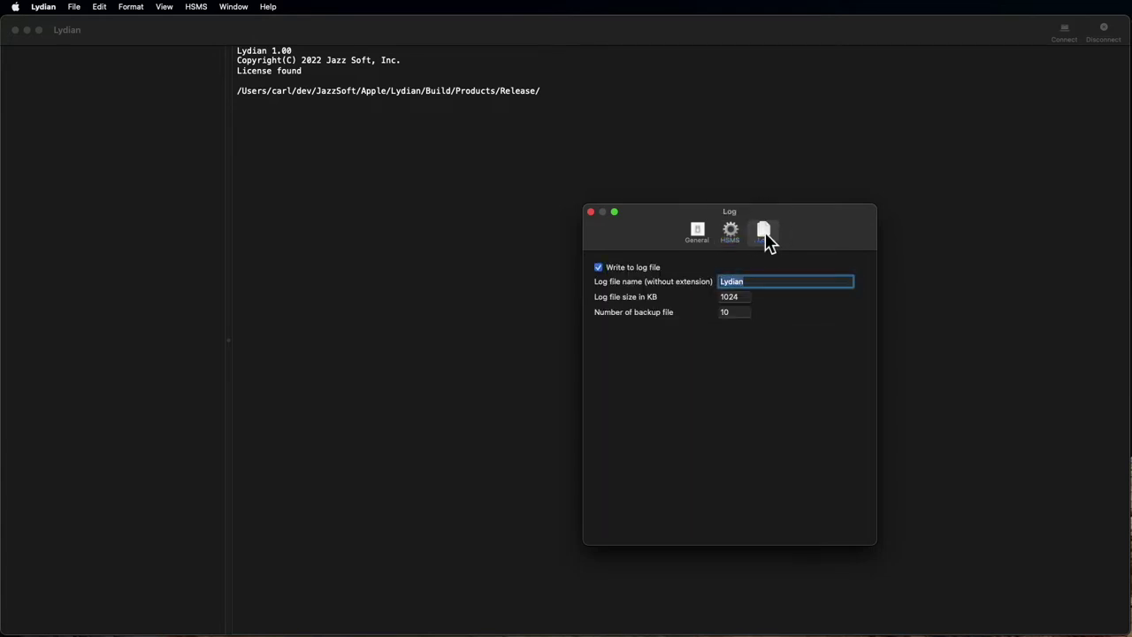
left_click(737, 234)
left_click(699, 234)
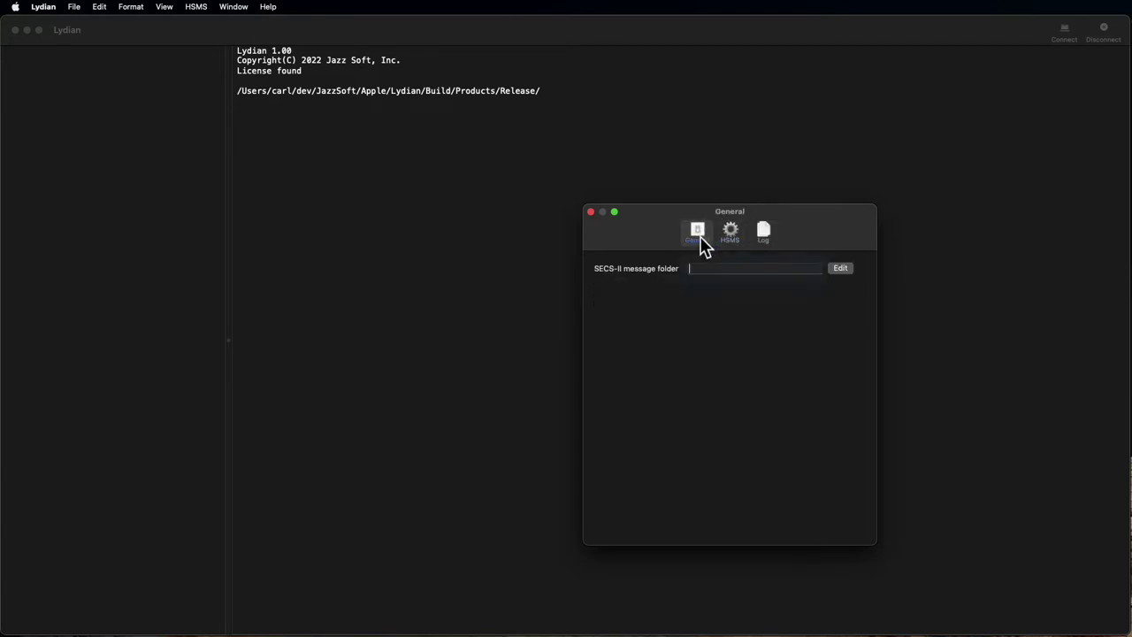
left_click(838, 271)
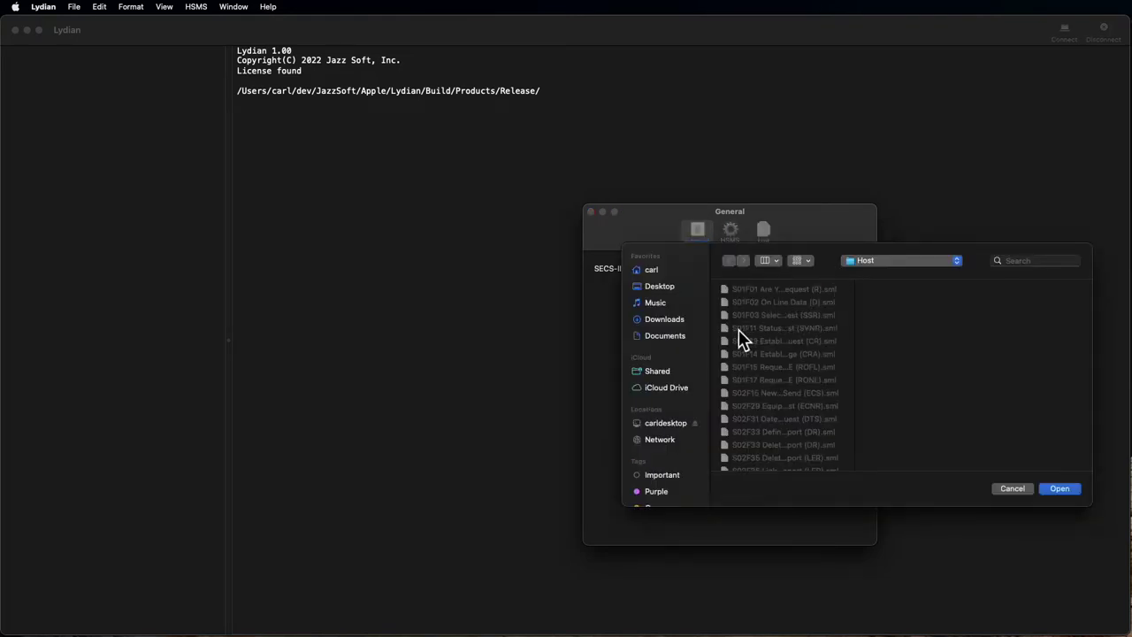
left_click(884, 264)
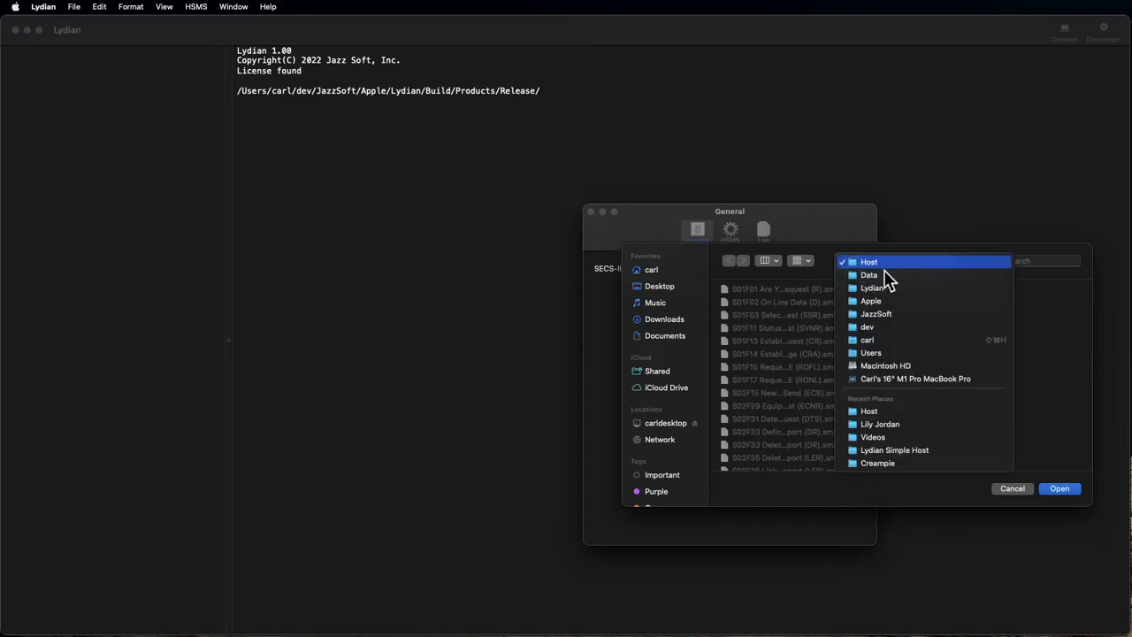
left_click(887, 265)
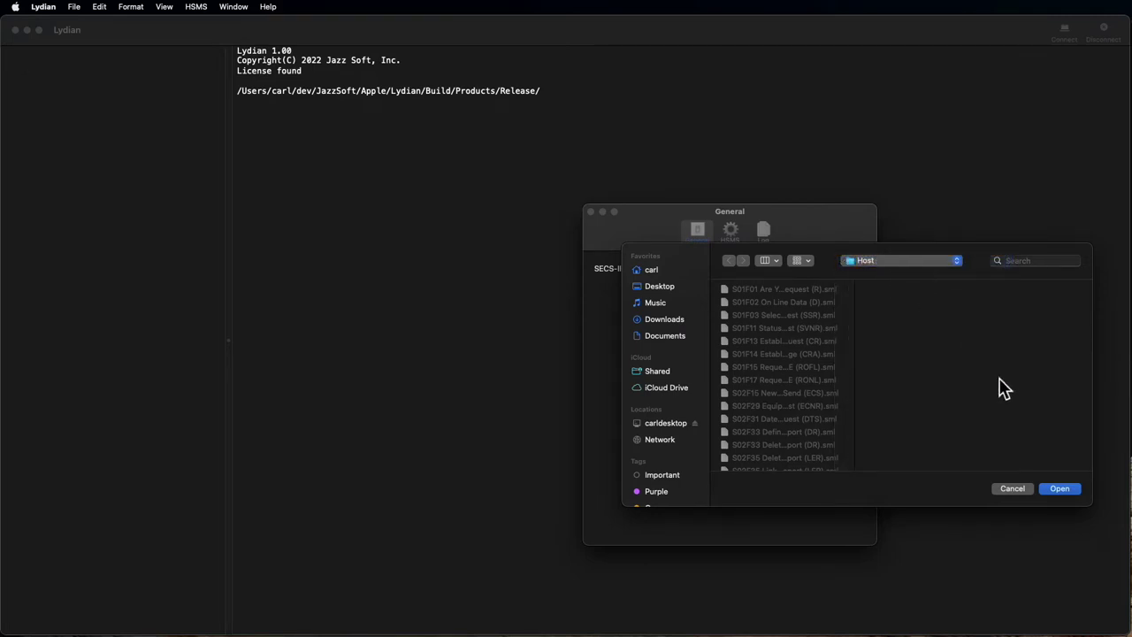
left_click(1059, 489)
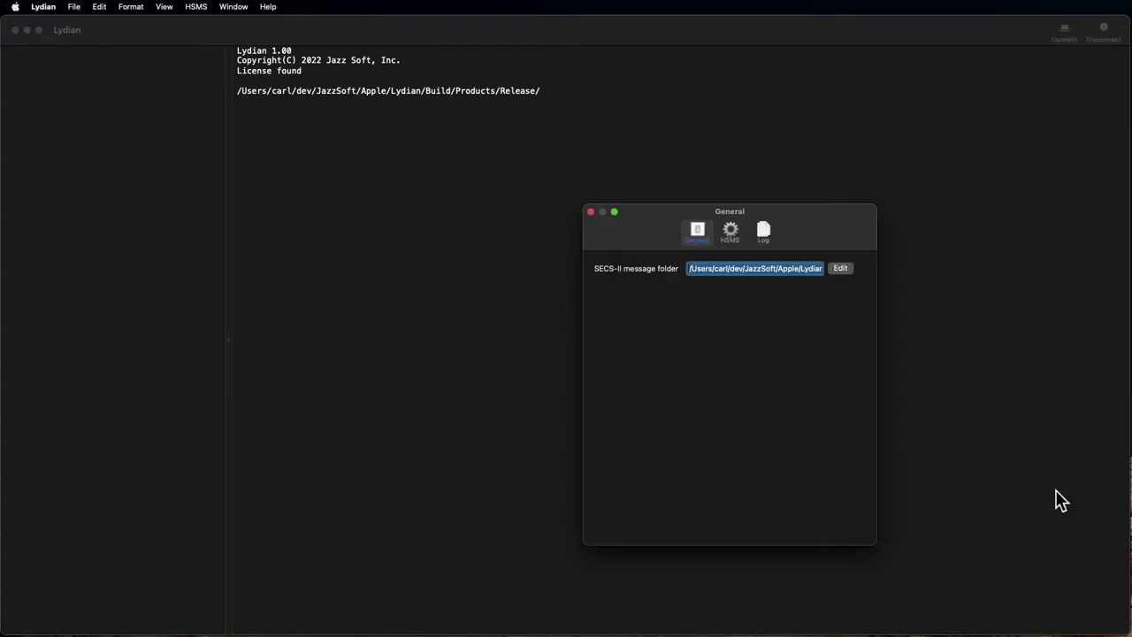
Connect to 192.168.1.145 and send S1F13, S2F41 PP-SELECT and S2F41 START.
left_click(592, 212)
left_click(1068, 40)
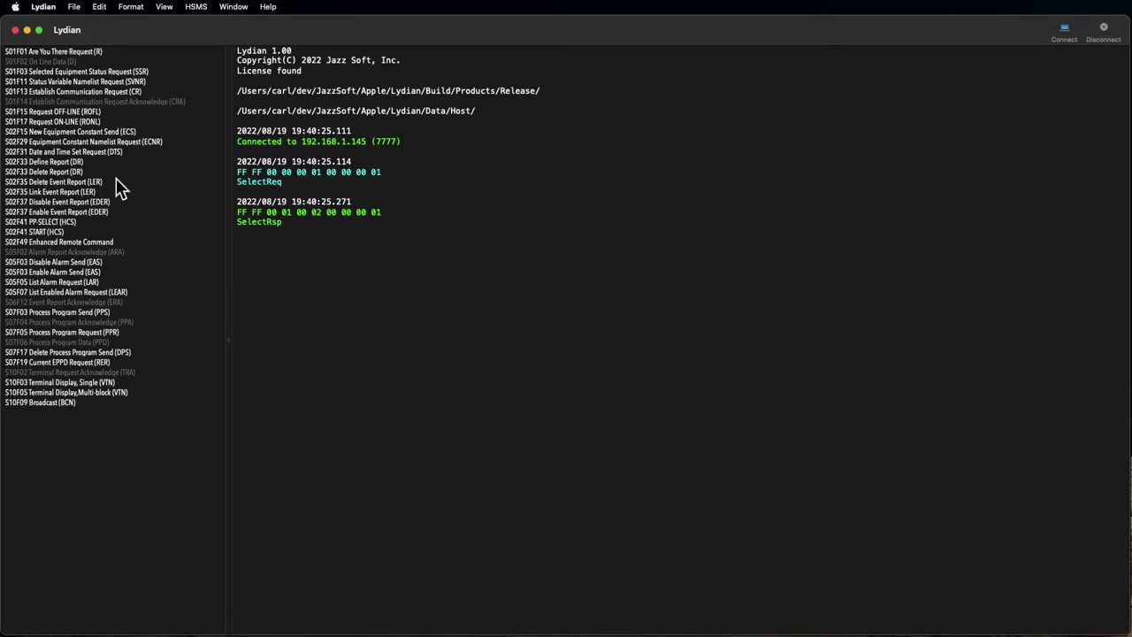
double_click(58, 92)
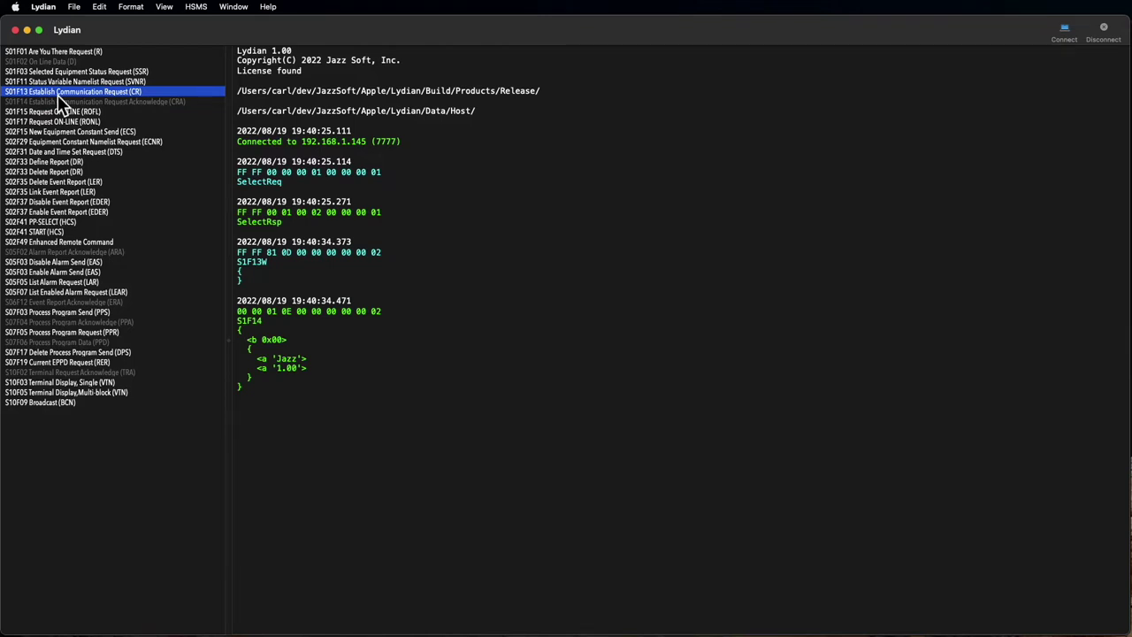
double_click(59, 223)
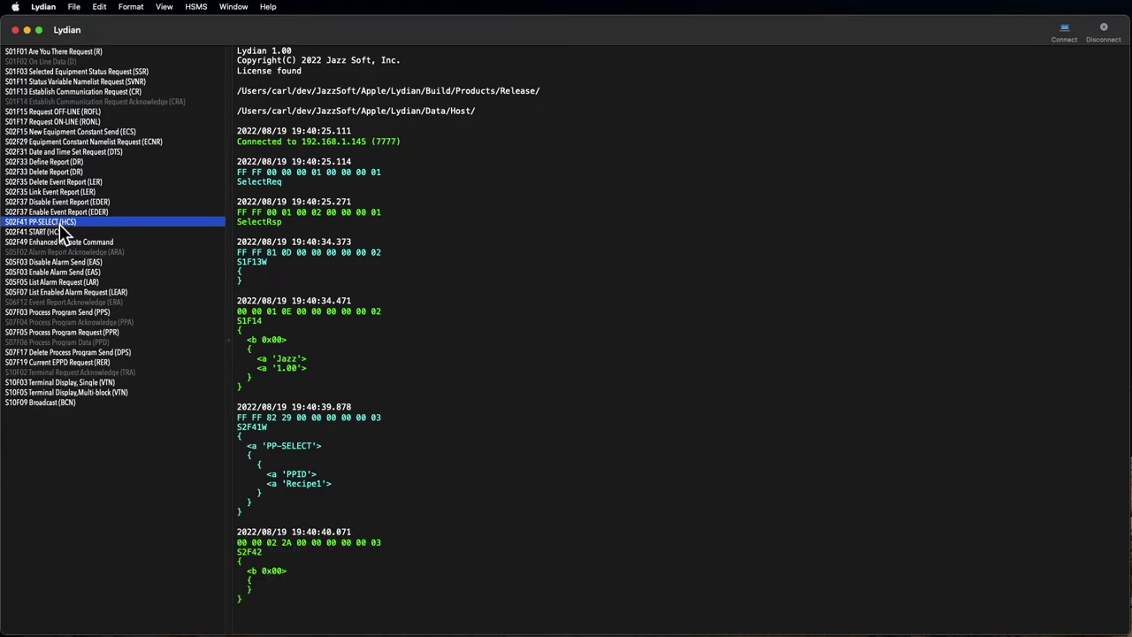
double_click(52, 234)
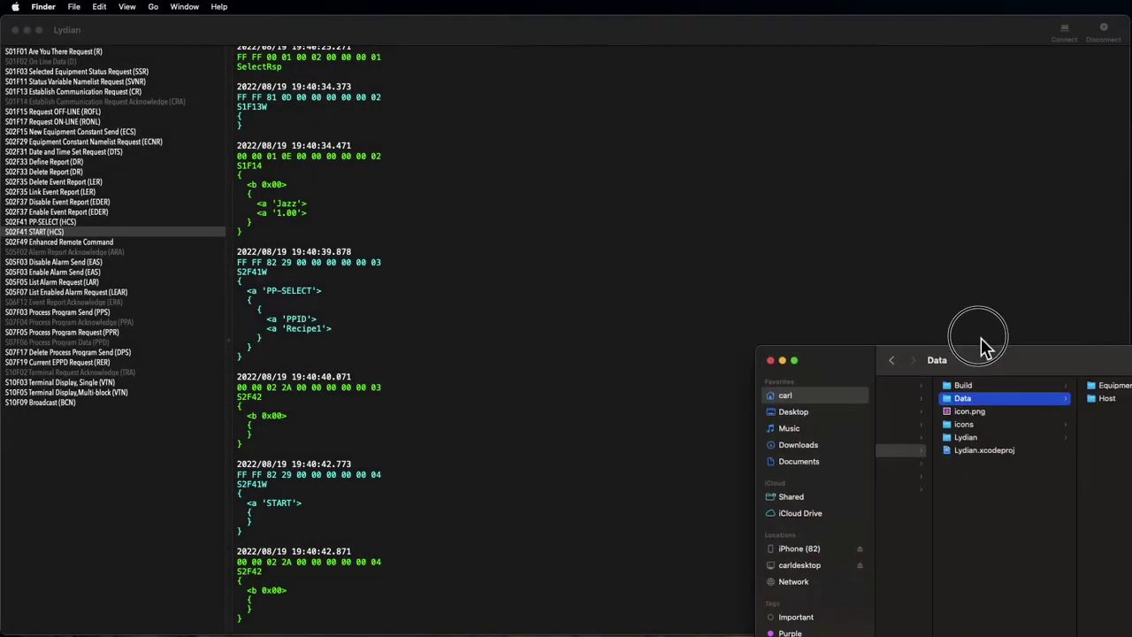
Duplicate S02F41 PP-SELECT (HCS).sml in the Data > Host folder.
left_click_drag(980, 338, 670, 169)
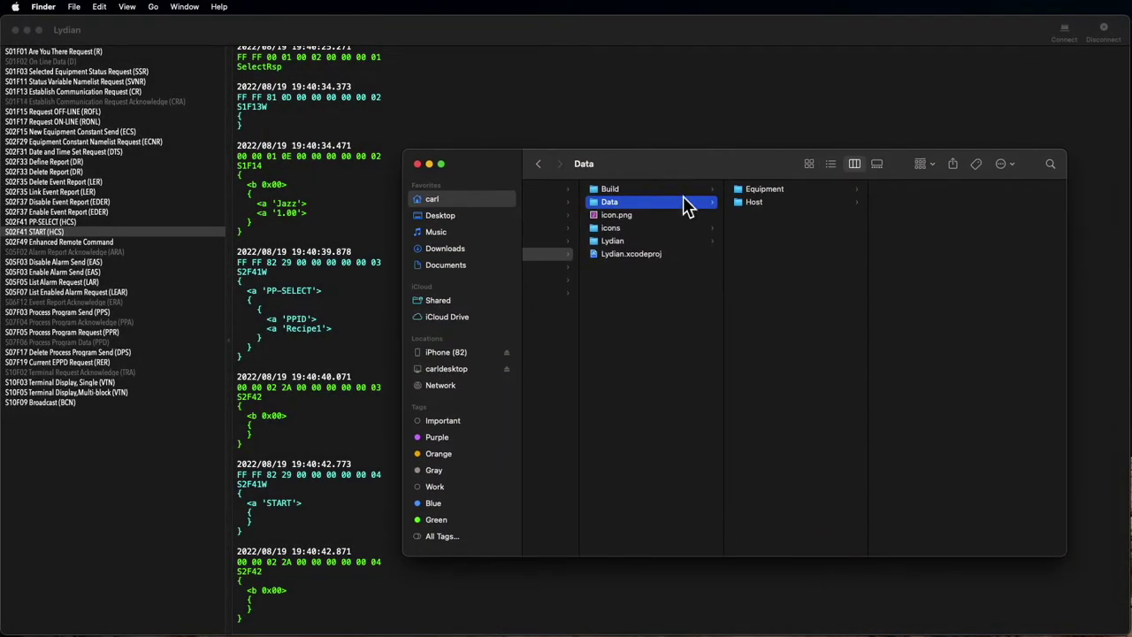
left_click(760, 209)
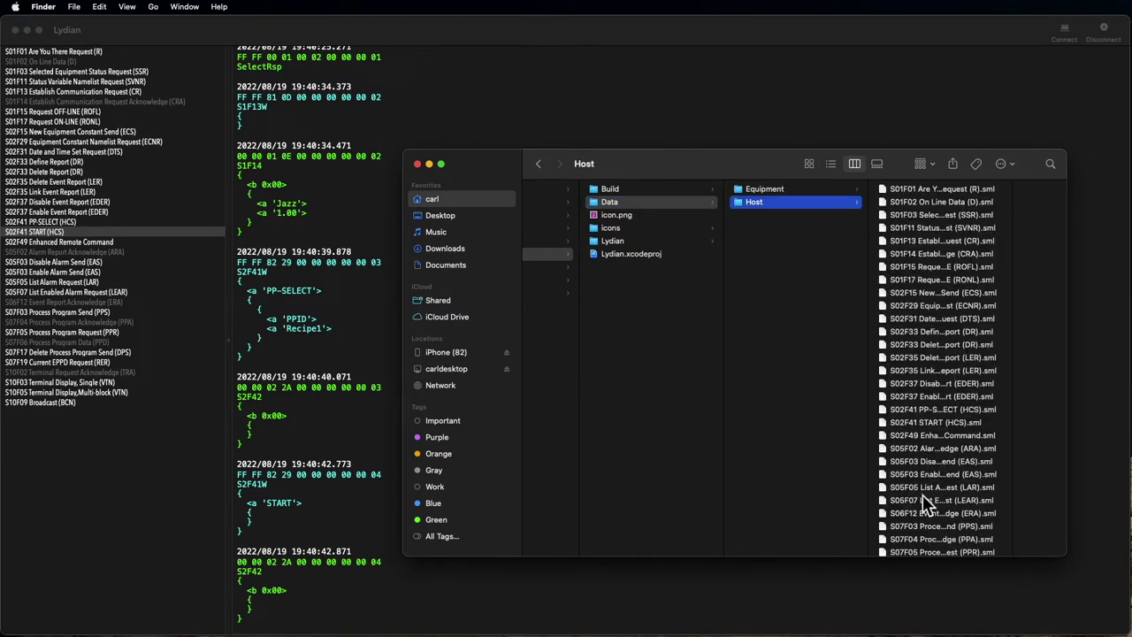
scroll(925, 495, "down", 1)
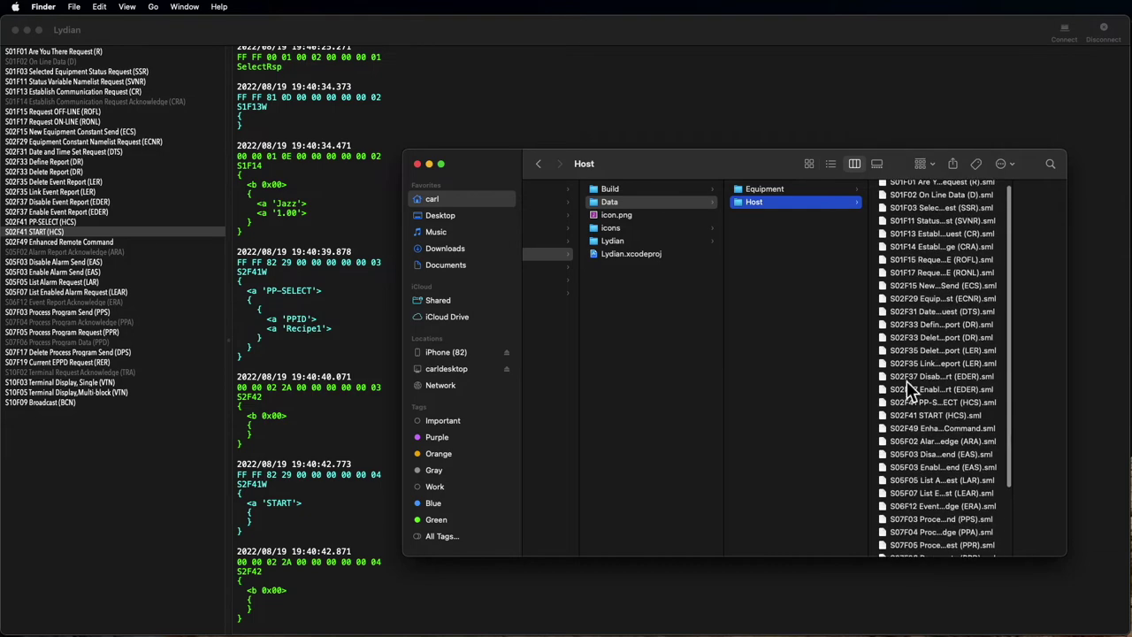
left_click(927, 401)
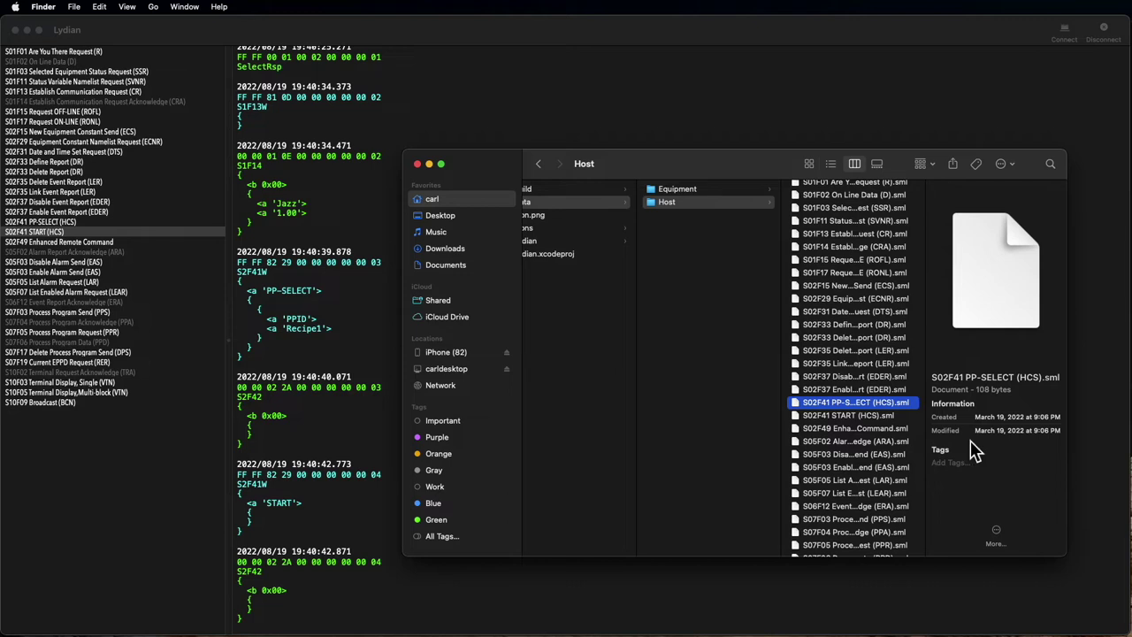
key("super+d")
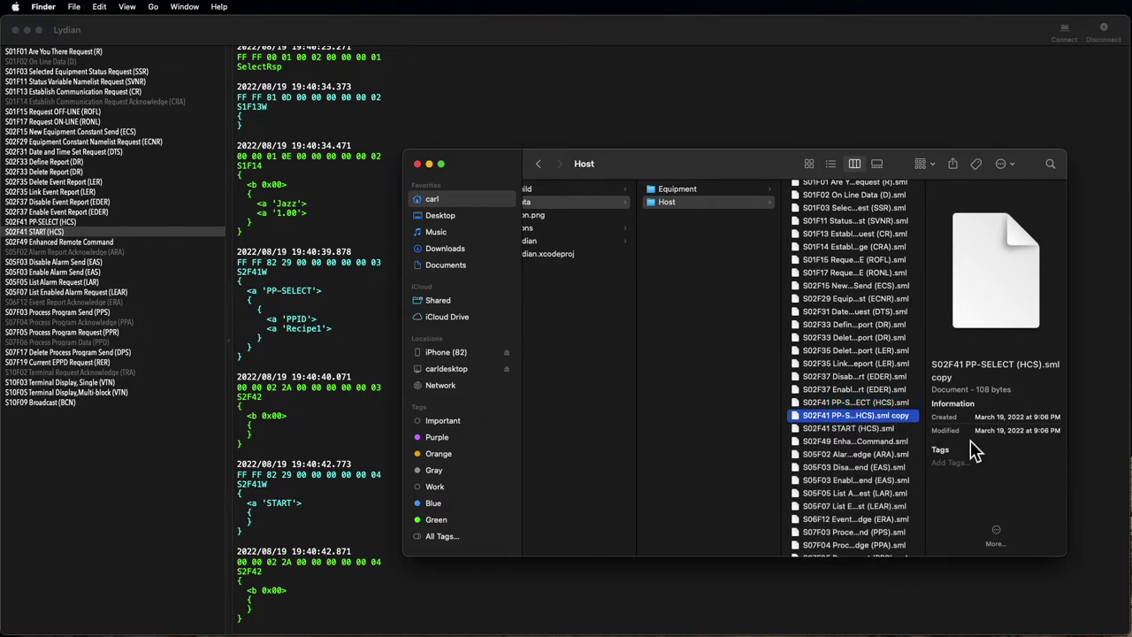
Rename the duplicate to 'S02F41 PP-SELECT (HCS) - ABC.sml'.
left_click(879, 425)
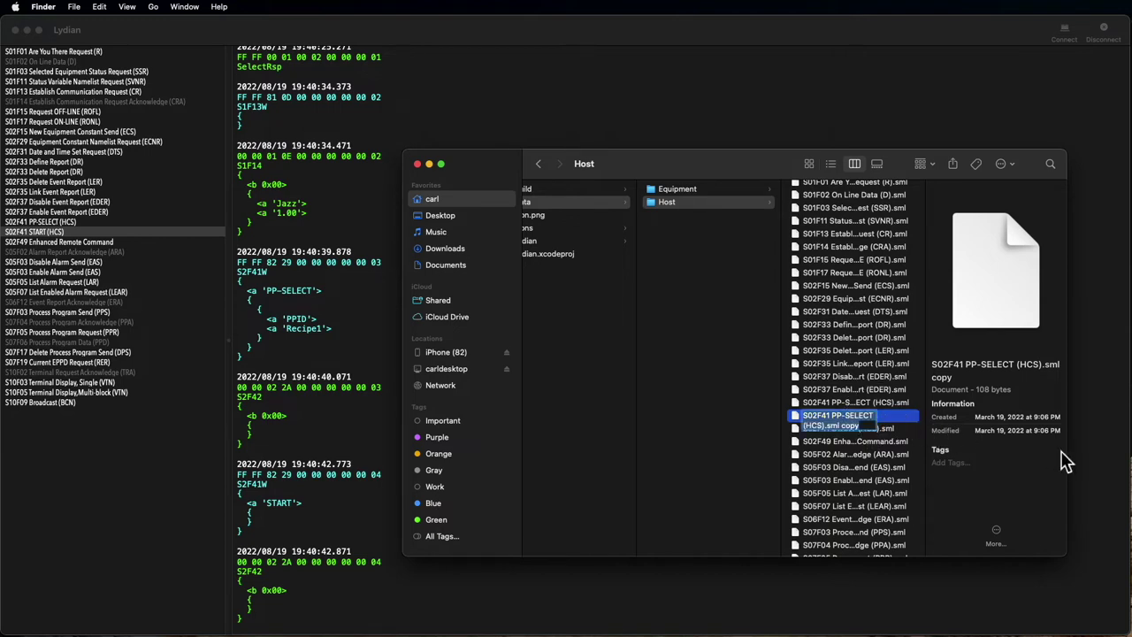
key("Right")
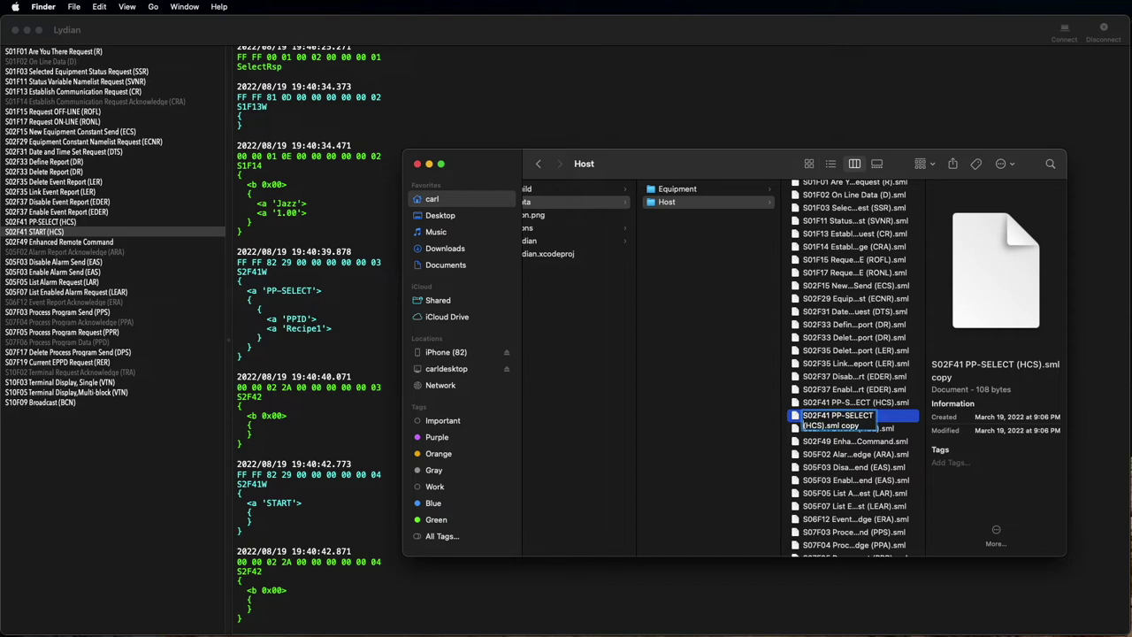
key("Right")
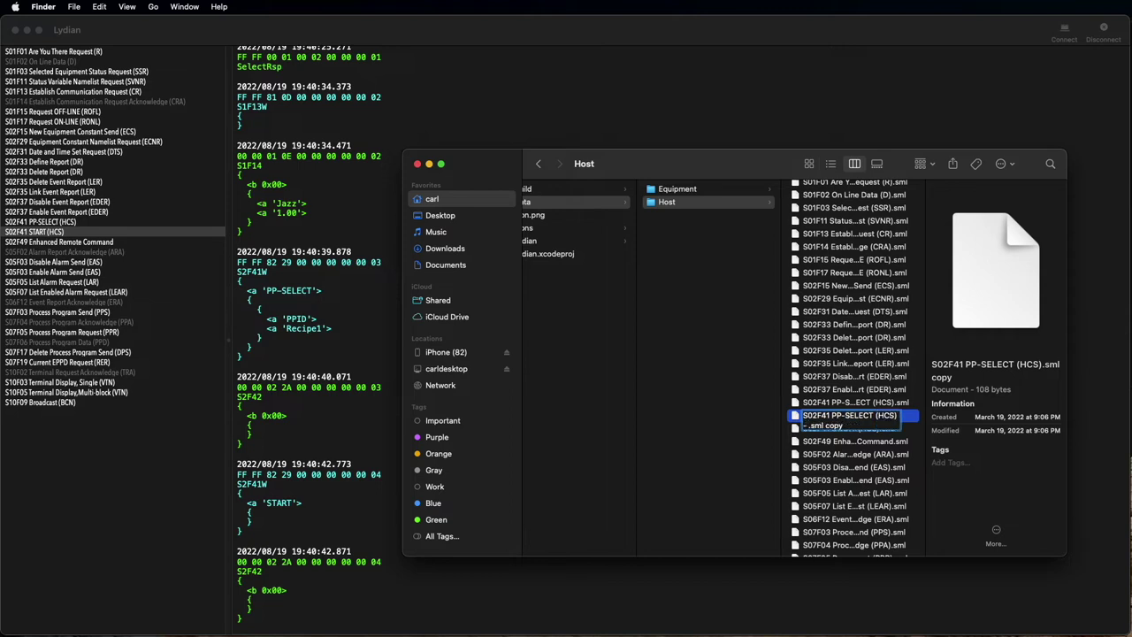
type("AG")
key("BackSpace")
type("BC")
key("Right")
key("Right")
key("Right")
key("Delete")
key("Delete")
key("Delete")
key("Return")
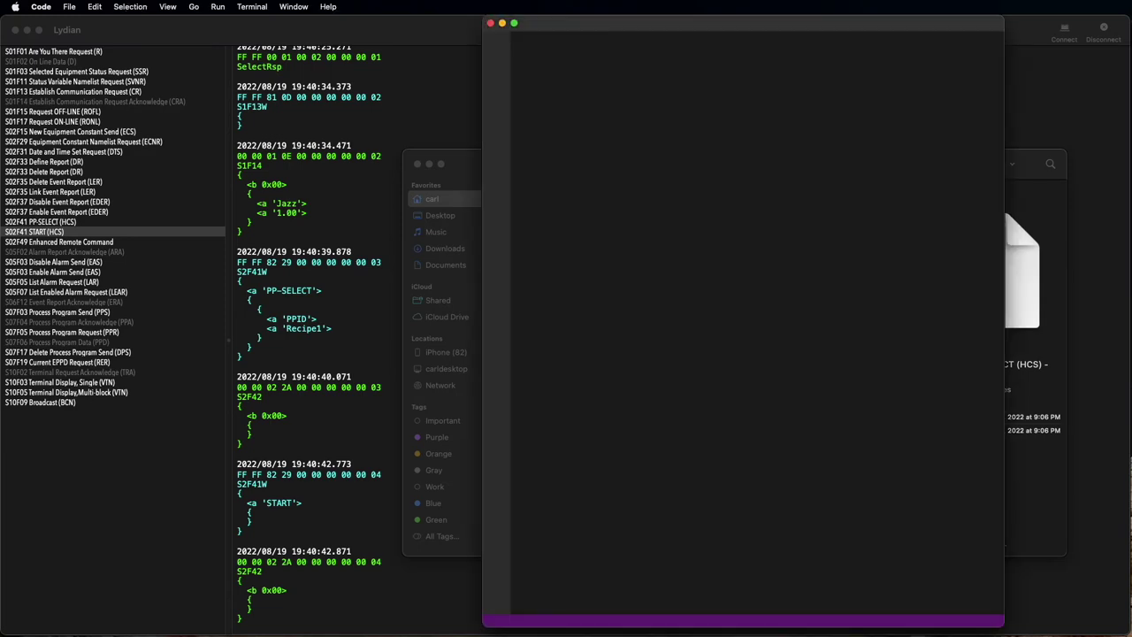
Open the ABC .sml file in the code editor and change the PPID value Recipe1 to ABC.
left_click(470, 162)
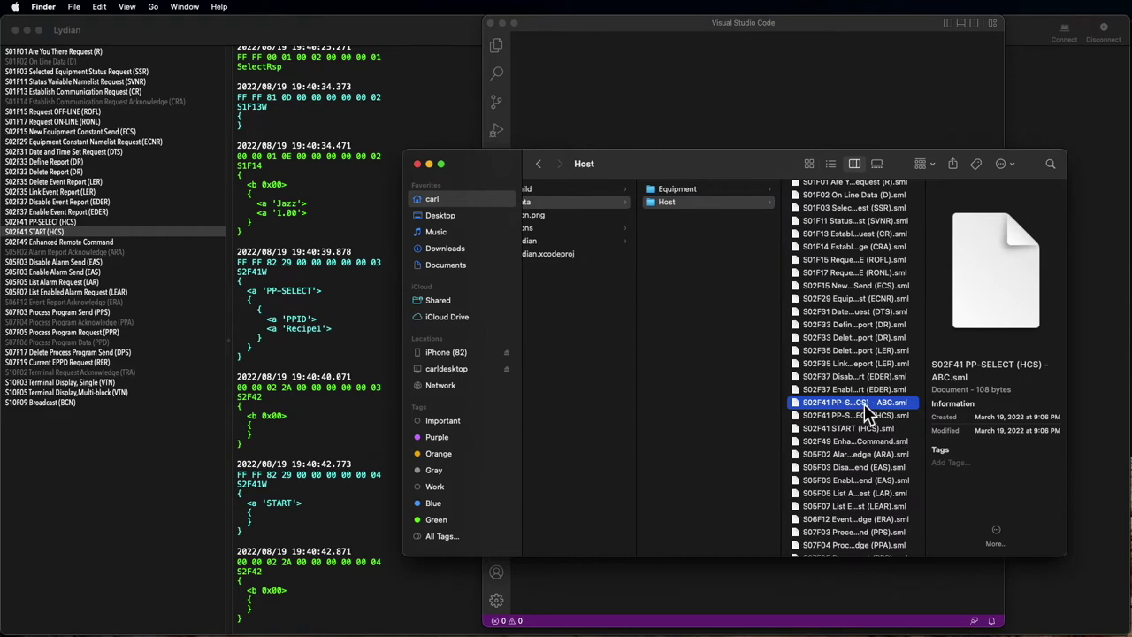
left_click_drag(871, 409, 808, 112)
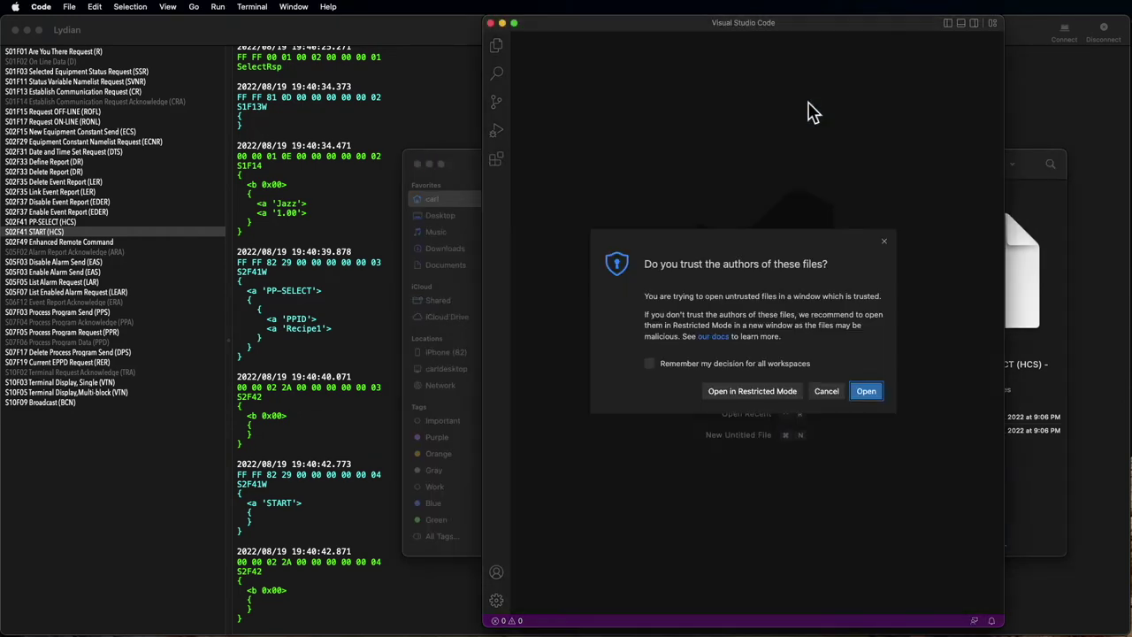
left_click(867, 391)
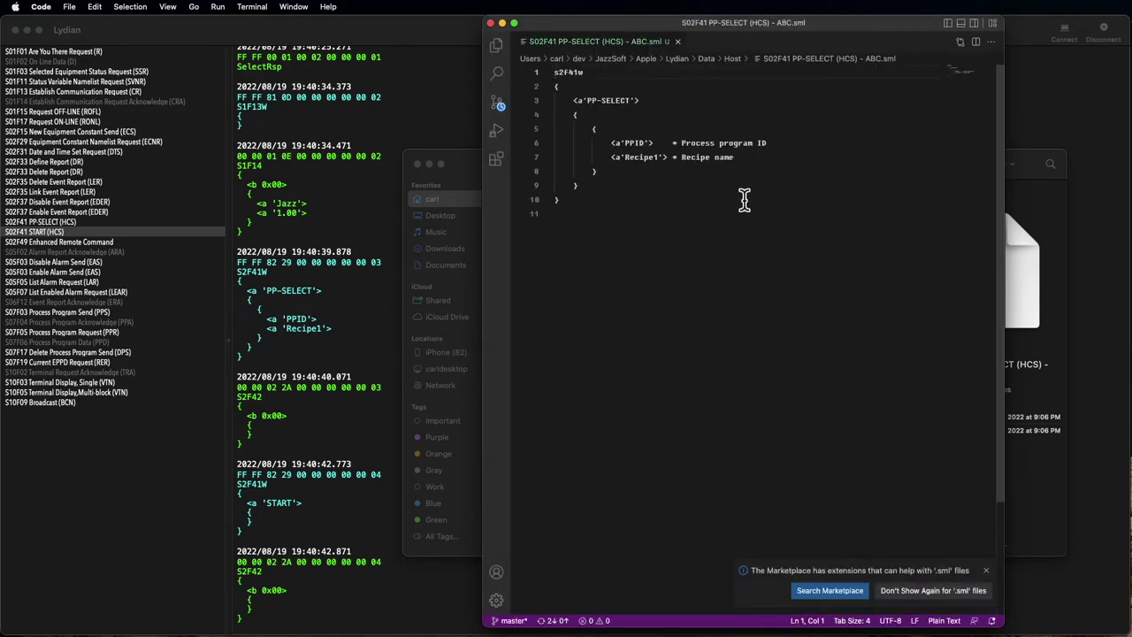
left_click(753, 130)
left_click(610, 157)
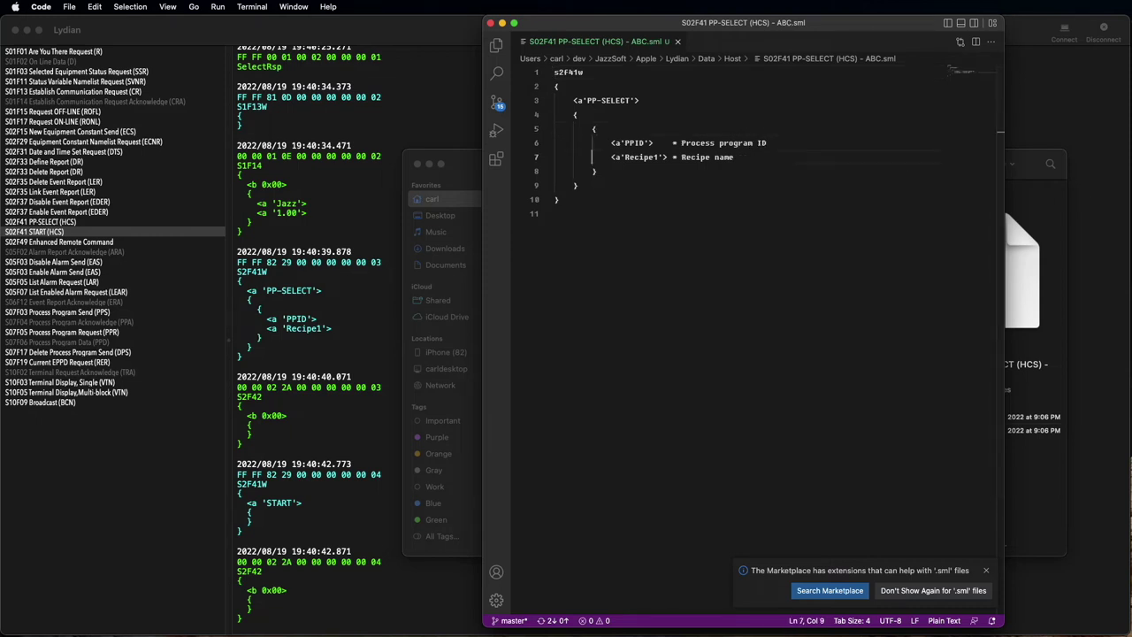
key("Delete")
key("Delete")
key("Delete")
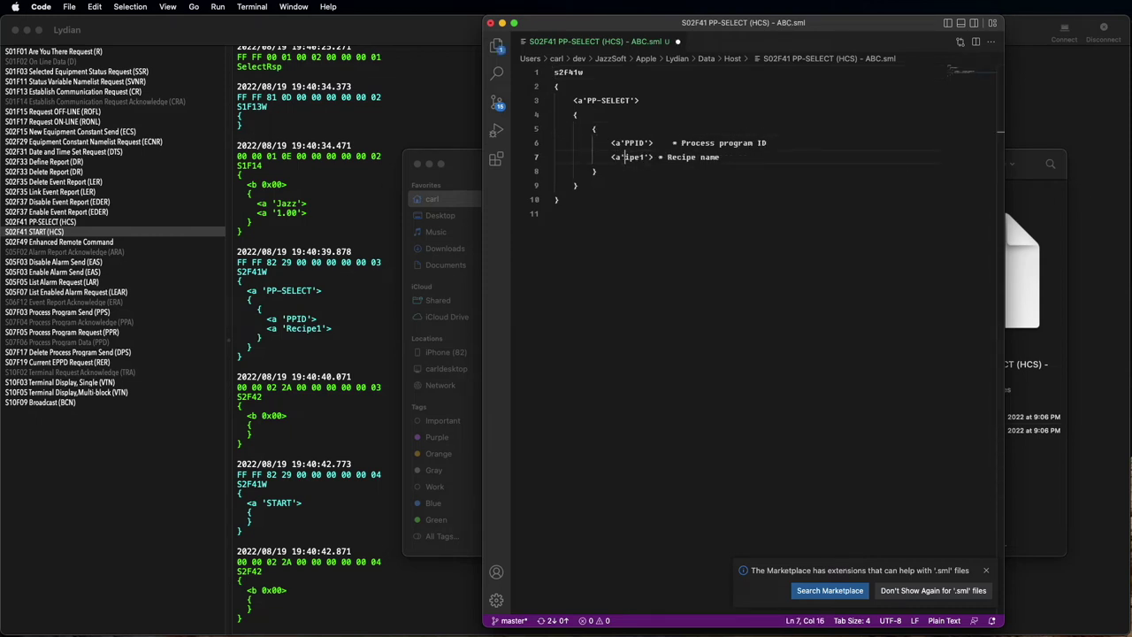
key("Delete")
type("ABC")
Duplicate the PPID parameter block below the original.
key("Up")
key("Up")
key("Home")
key("Home")
key("shift+Down")
key("shift+Down")
key("shift+Down")
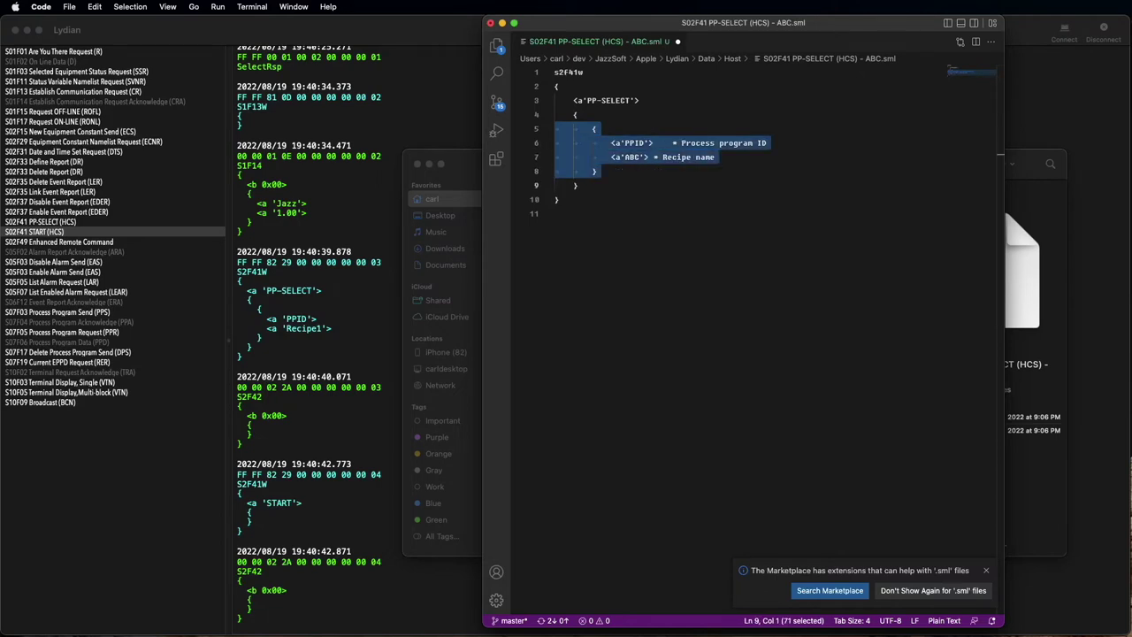
key("super+c")
key("Right")
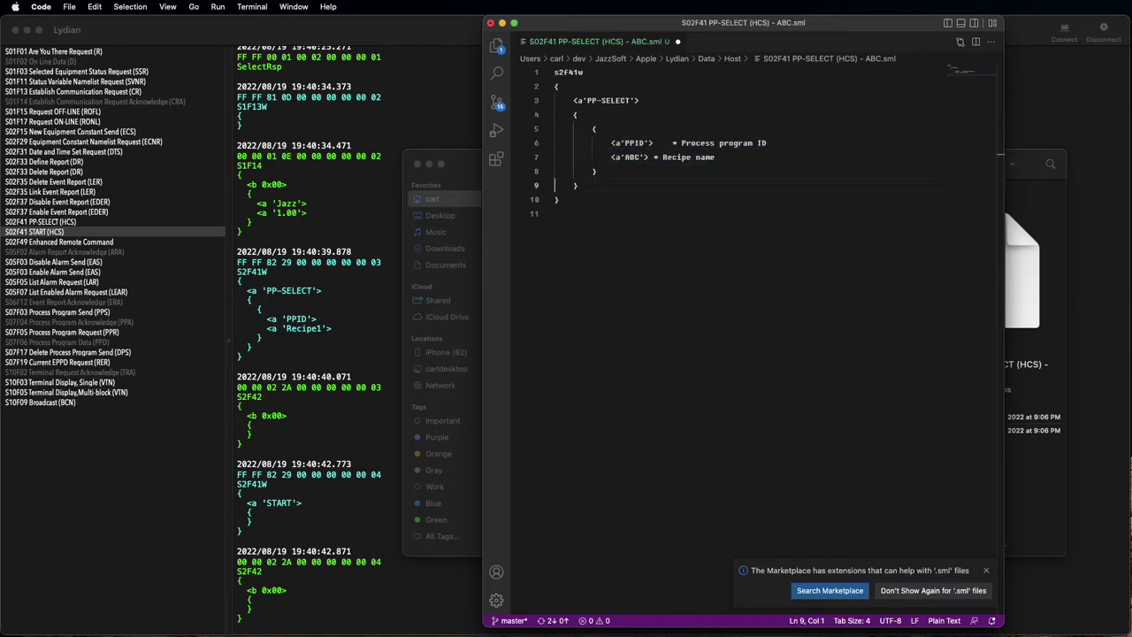
key("super+v")
Rename the copied parameter to SLOT with description Slot.
key("Up")
key("Up")
key("Right")
key("Right")
key("Right")
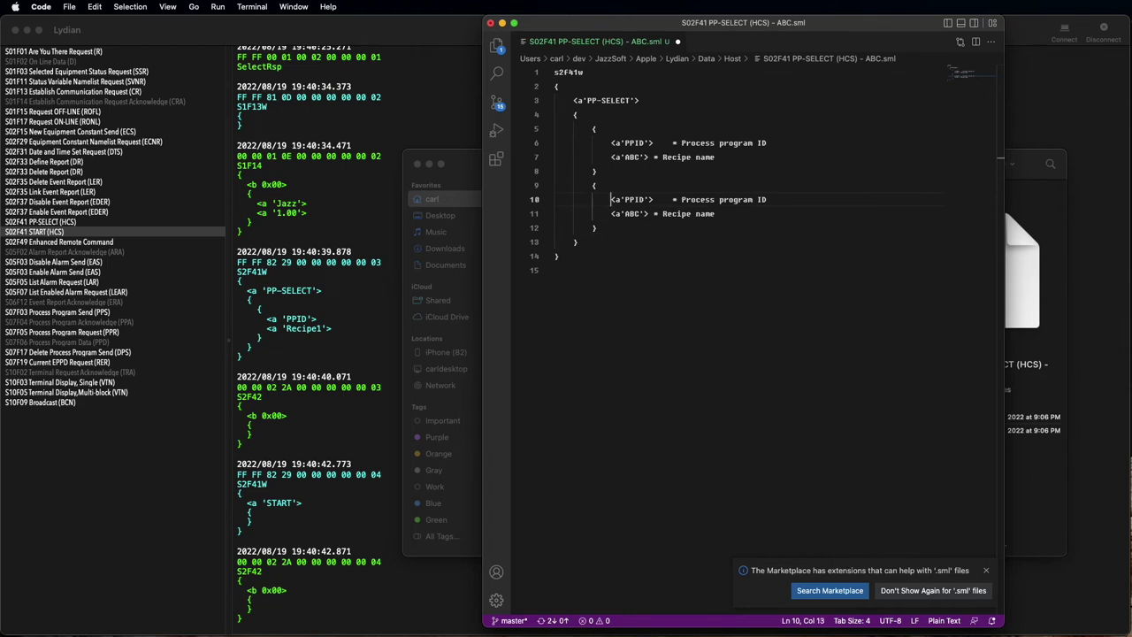
key("Delete")
key("Delete")
key("Delete")
key("Delete")
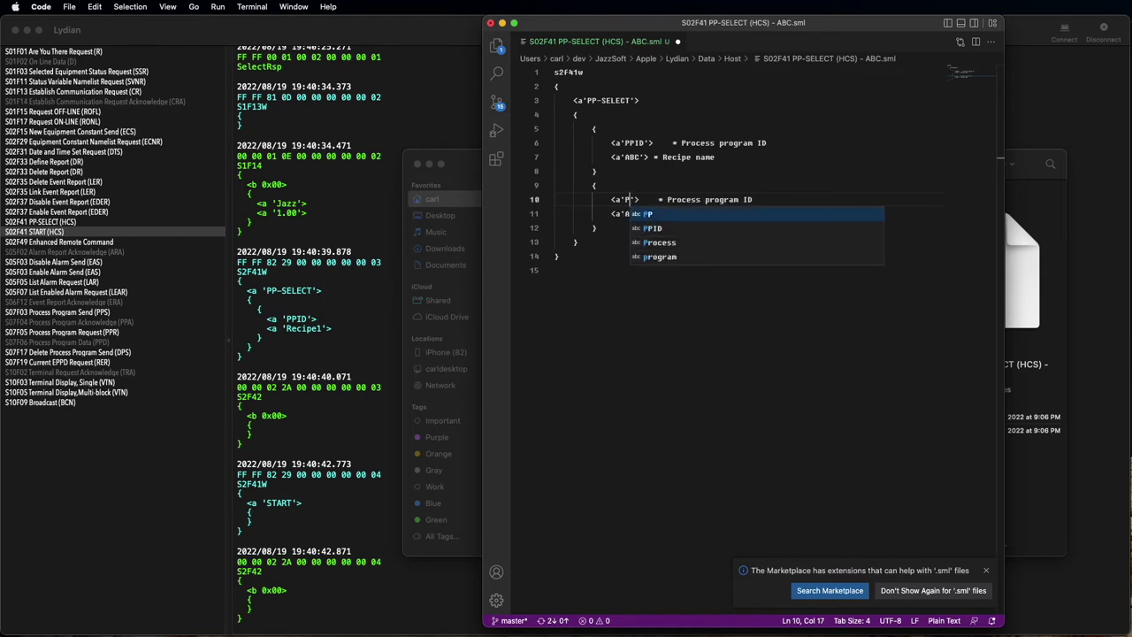
type("SLOT")
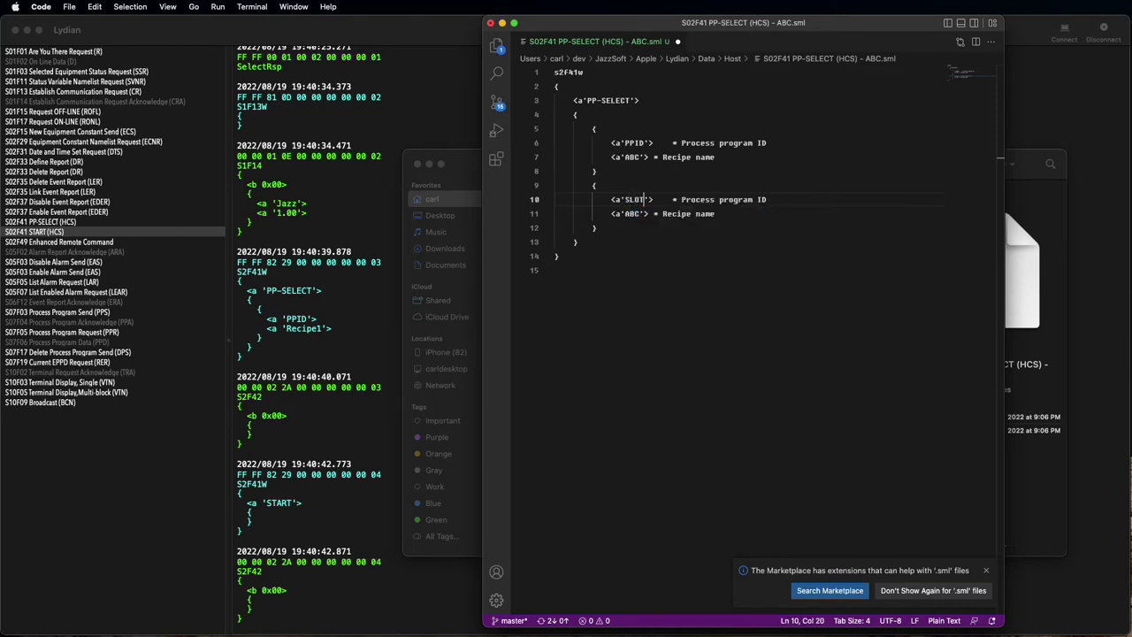
key("Right")
key("Right")
key("Right")
key("Right")
key("shift+super+Right")
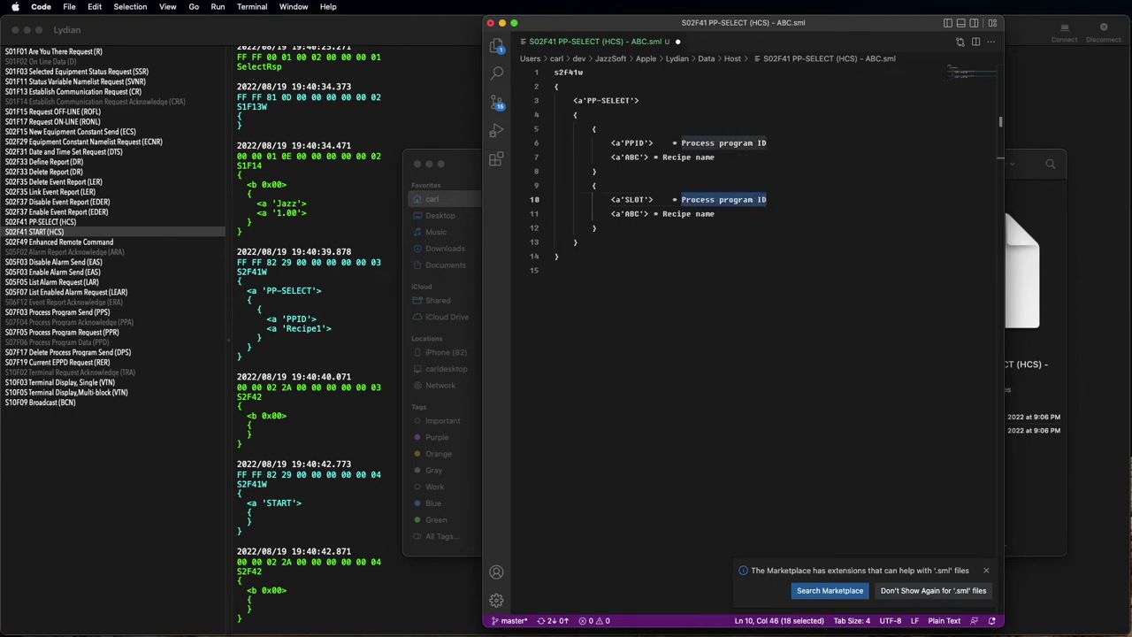
type("Slot")
key("Down")
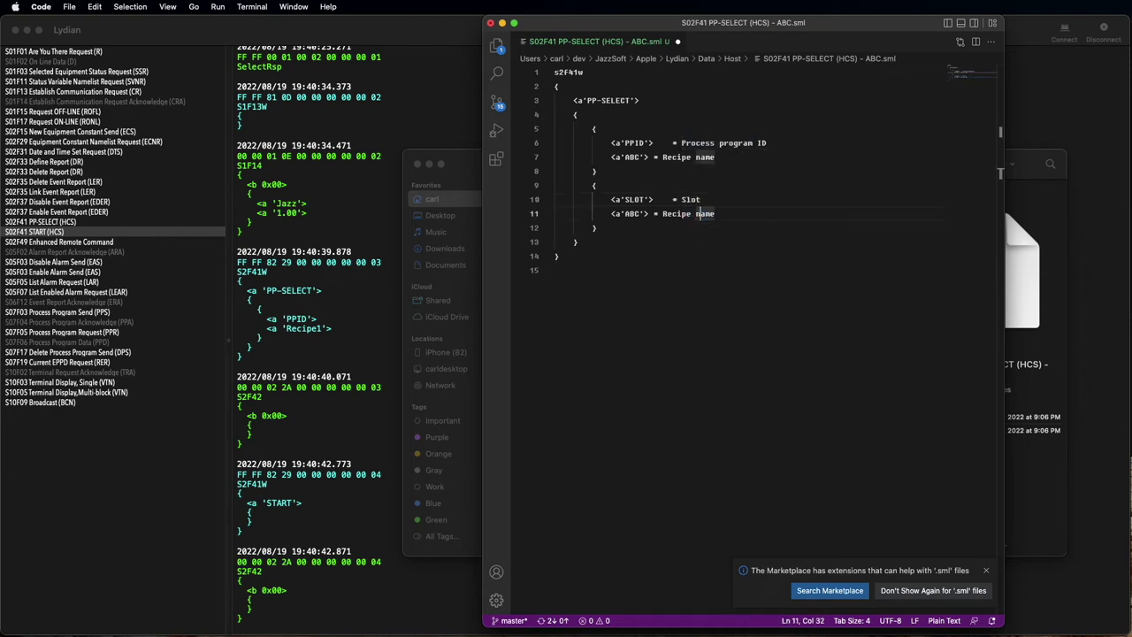
key("Left")
key("Left")
key("Left")
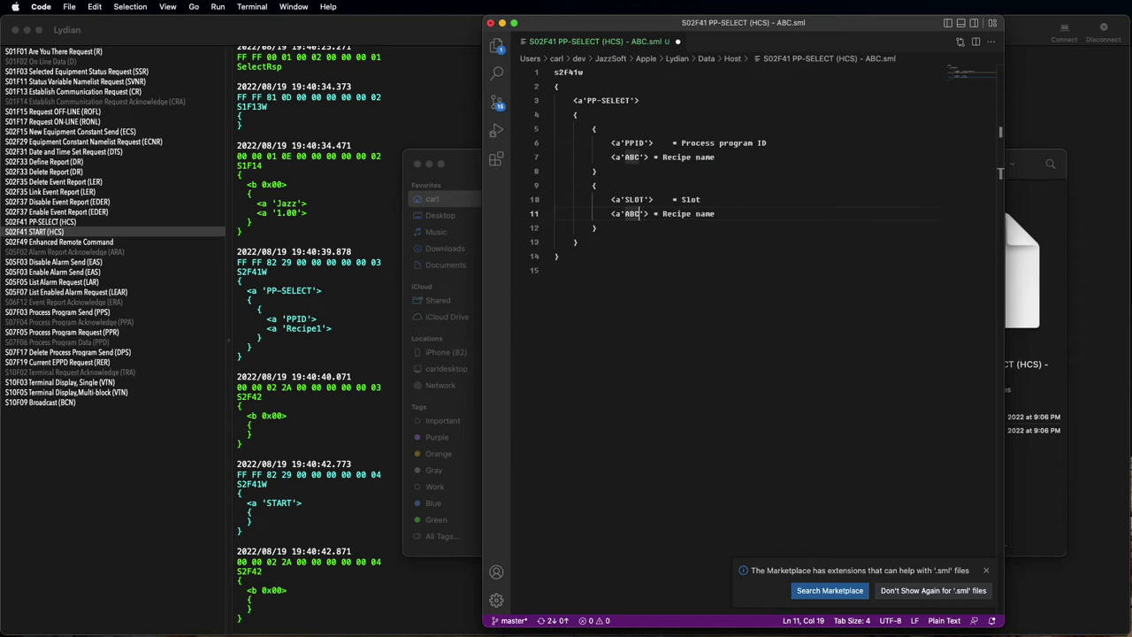
key("BackSpace")
key("BackSpace")
key("BackSpace")
type("111")
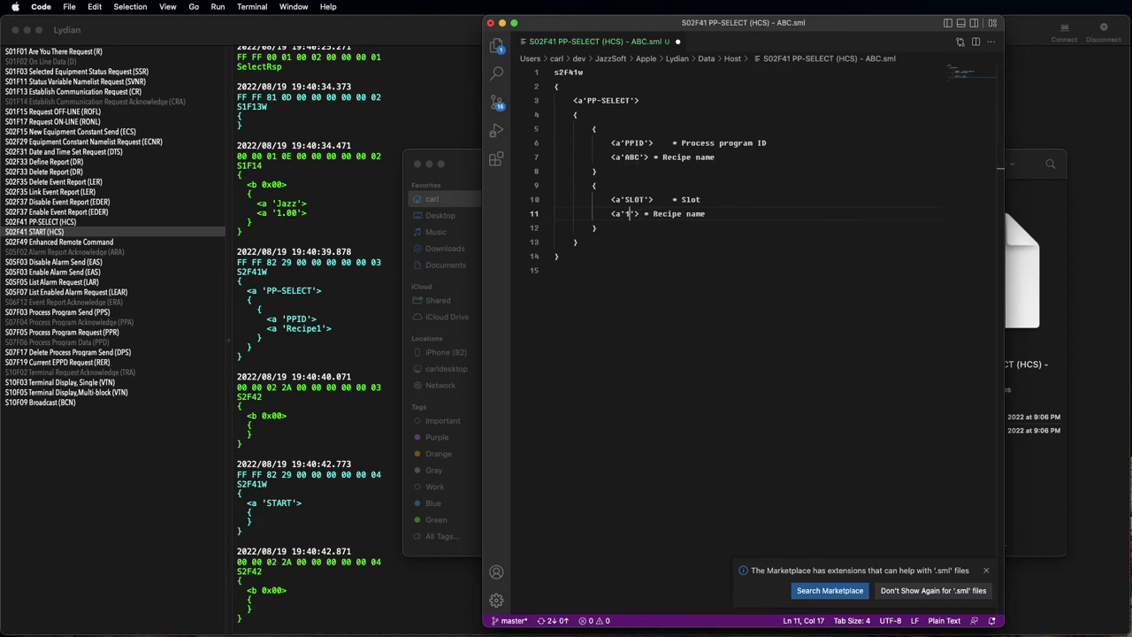
type("00000")
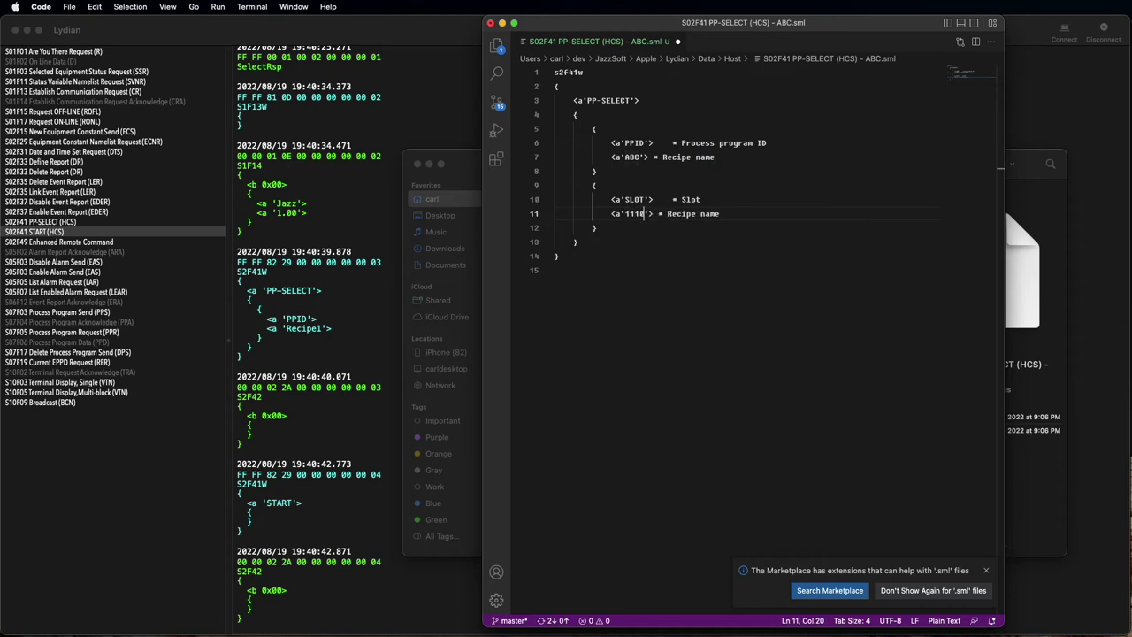
type("000")
type("000000000")
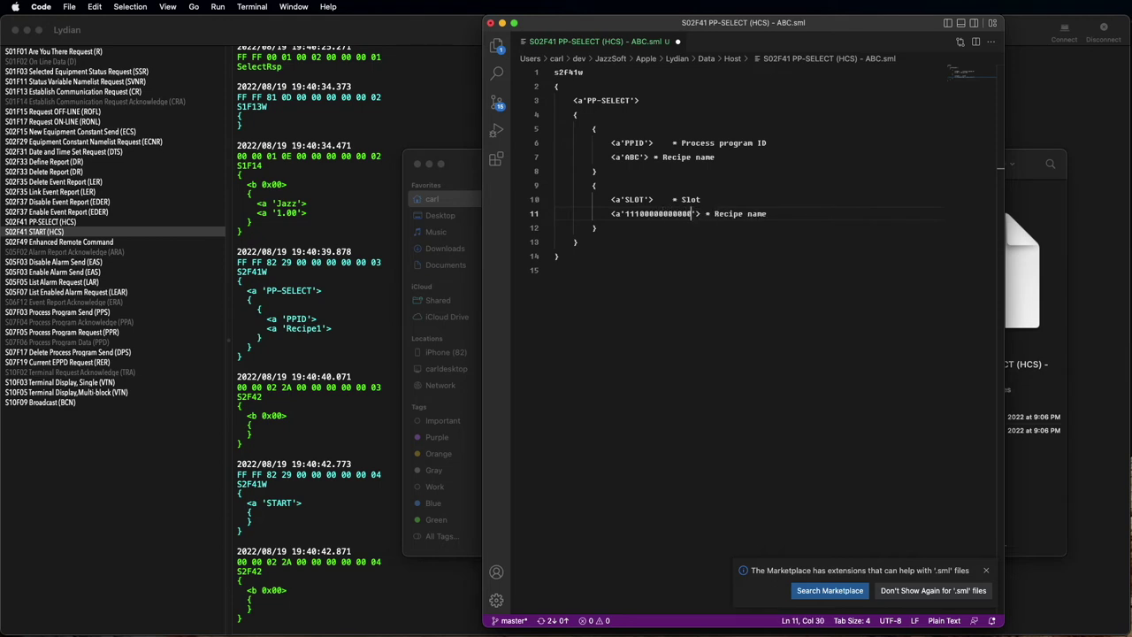
type("00000")
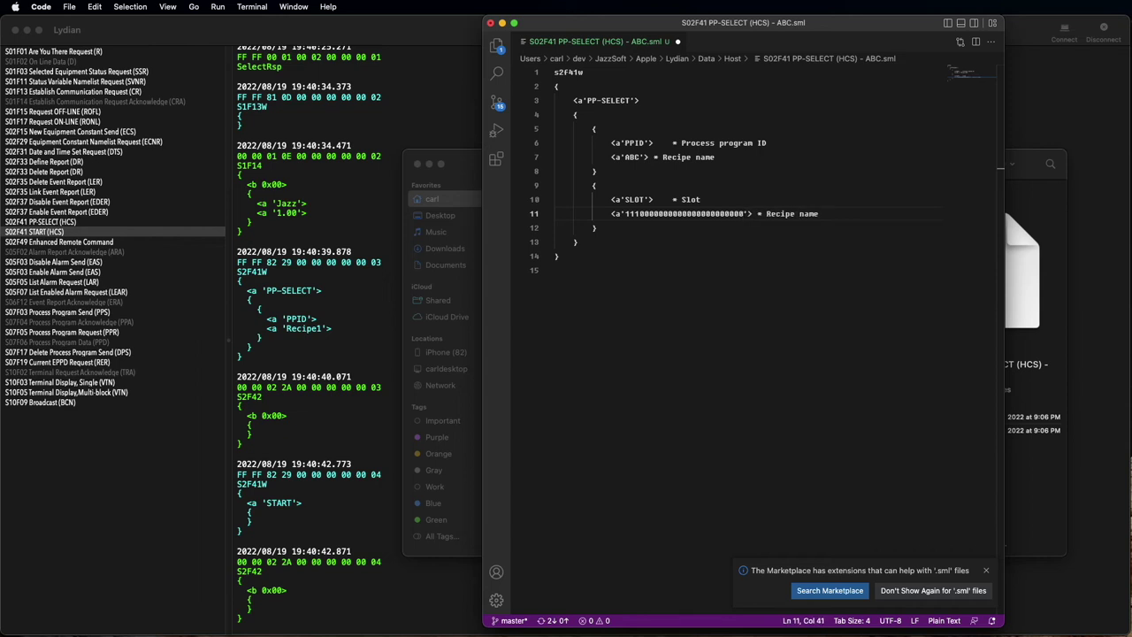
left_click(756, 213)
key("Right")
key("Right")
key("shift+alt+Right")
key("shift+alt+Right")
type("Slot info")
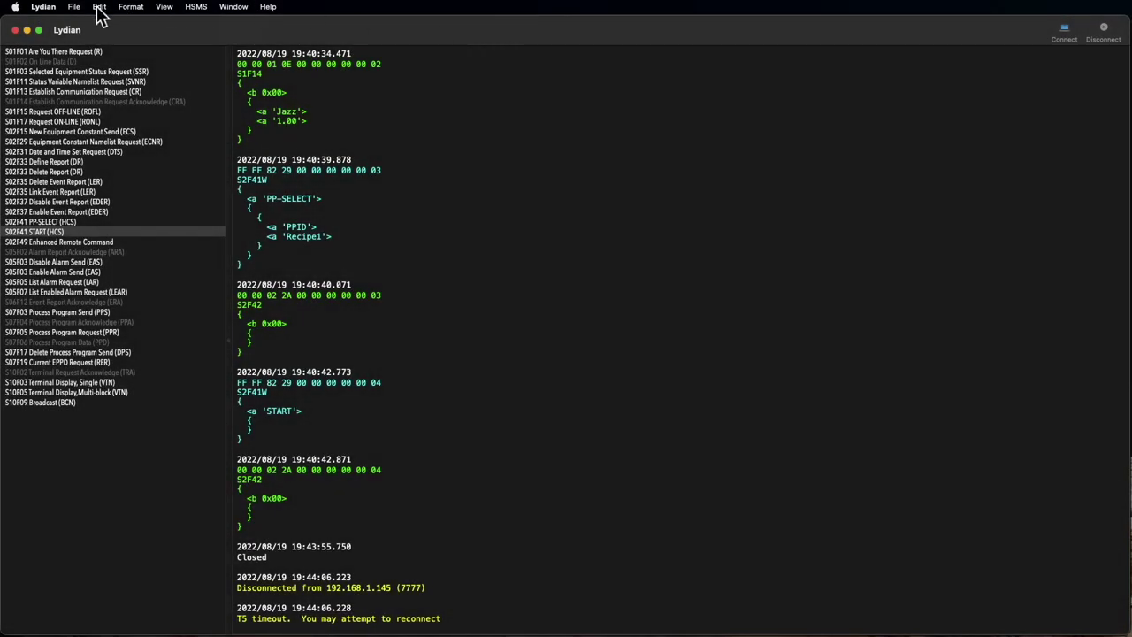
Set the SECS-II message folder to Data > Equipment and close Preferences.
left_click(44, 7)
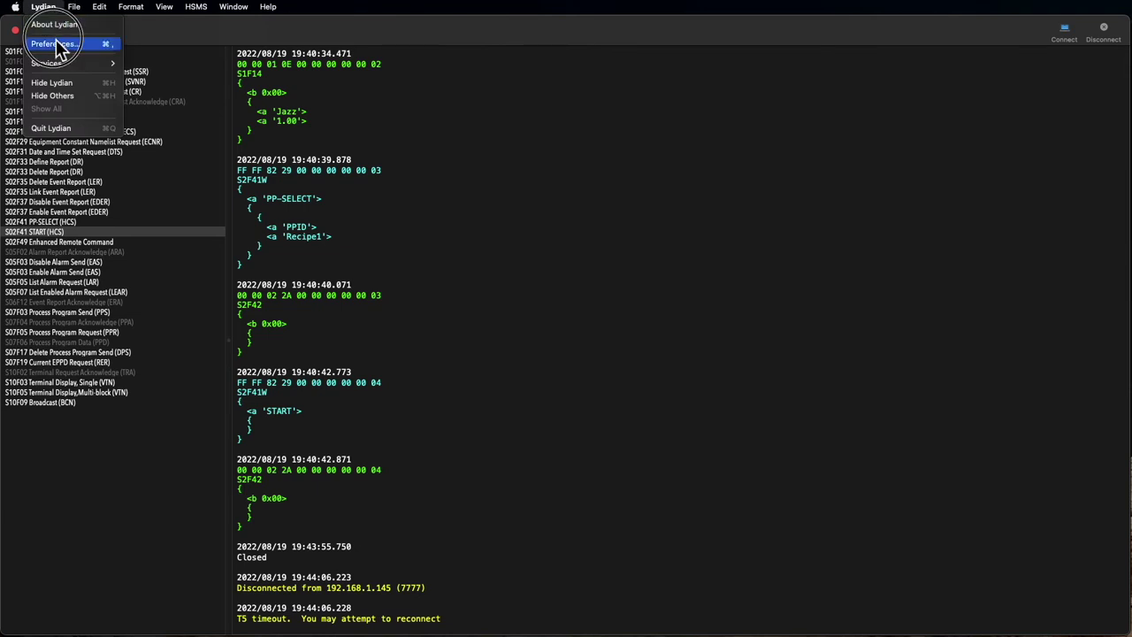
left_click(55, 45)
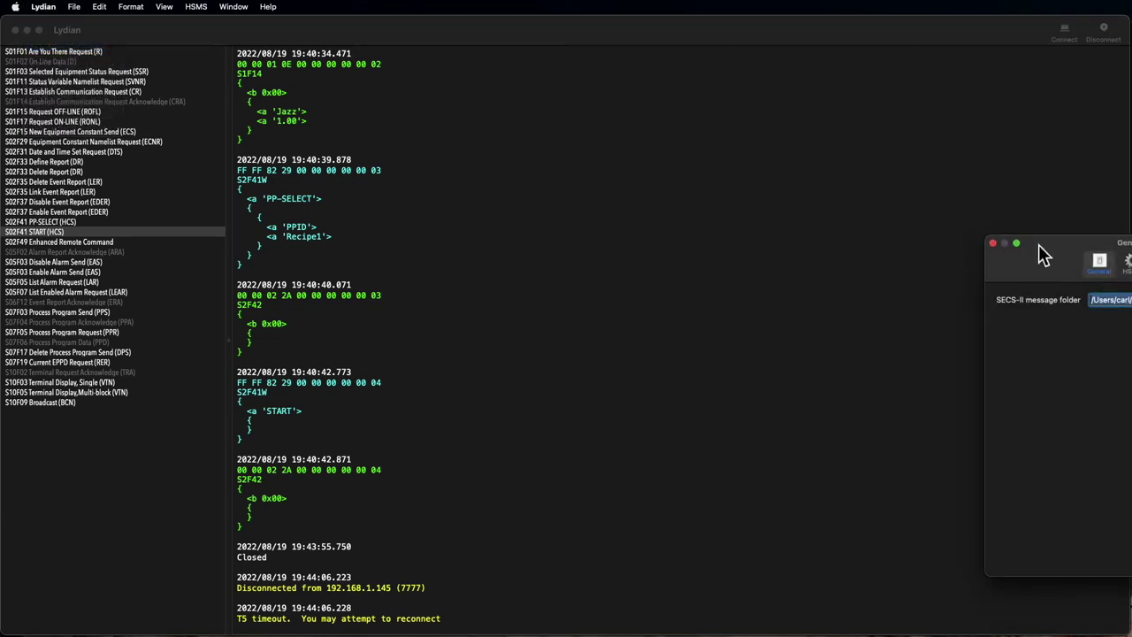
left_click_drag(1038, 244, 534, 208)
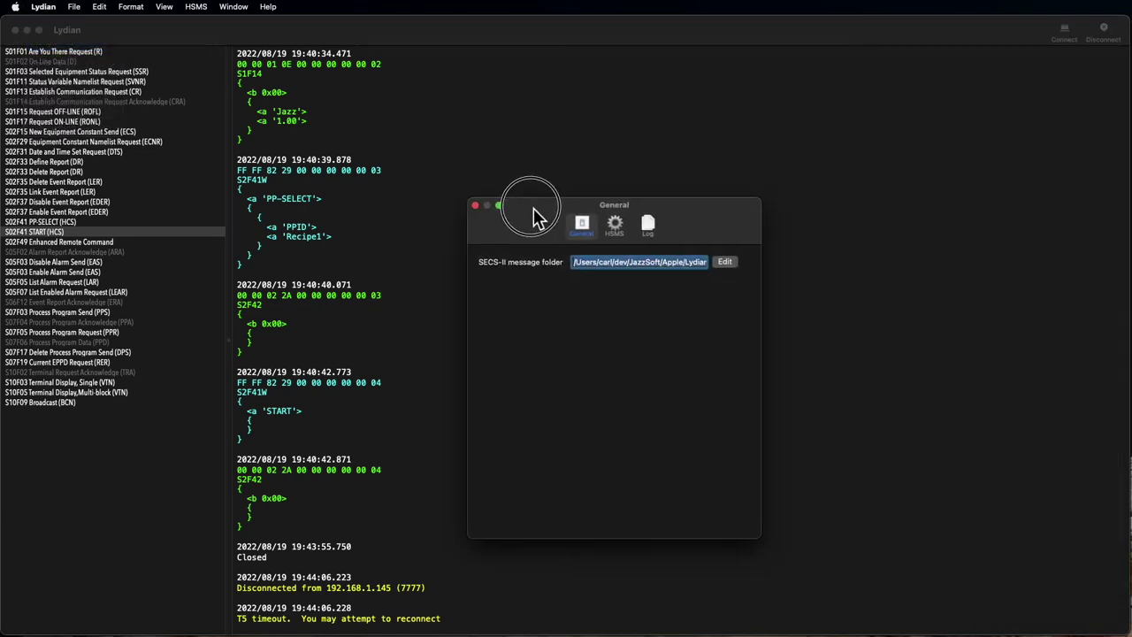
left_click(724, 262)
left_click(756, 259)
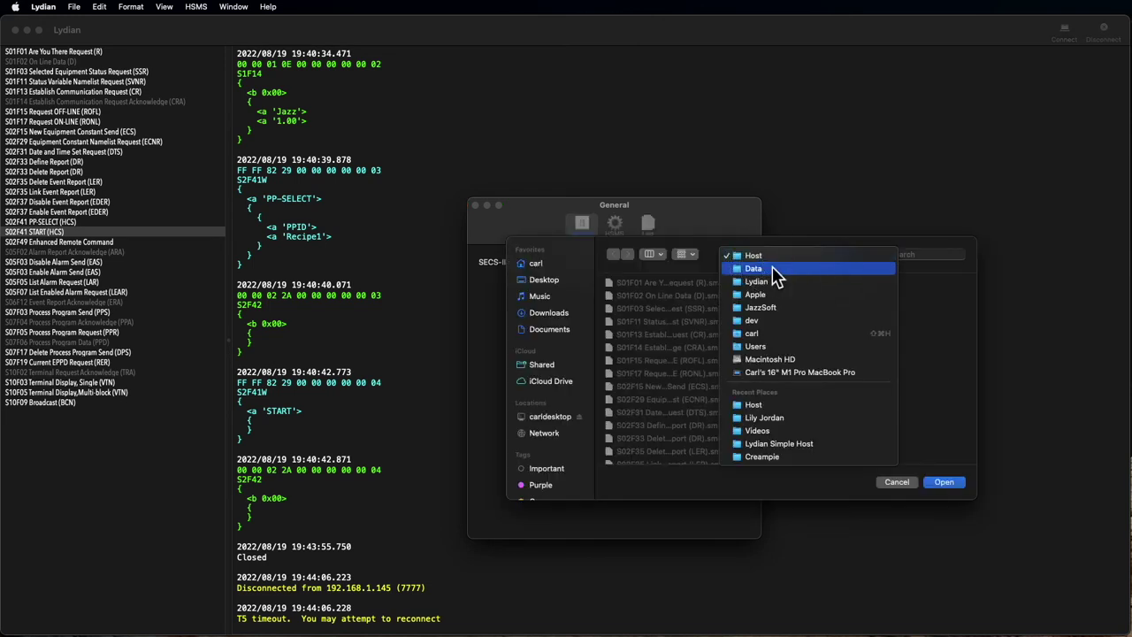
left_click(772, 266)
key("Right")
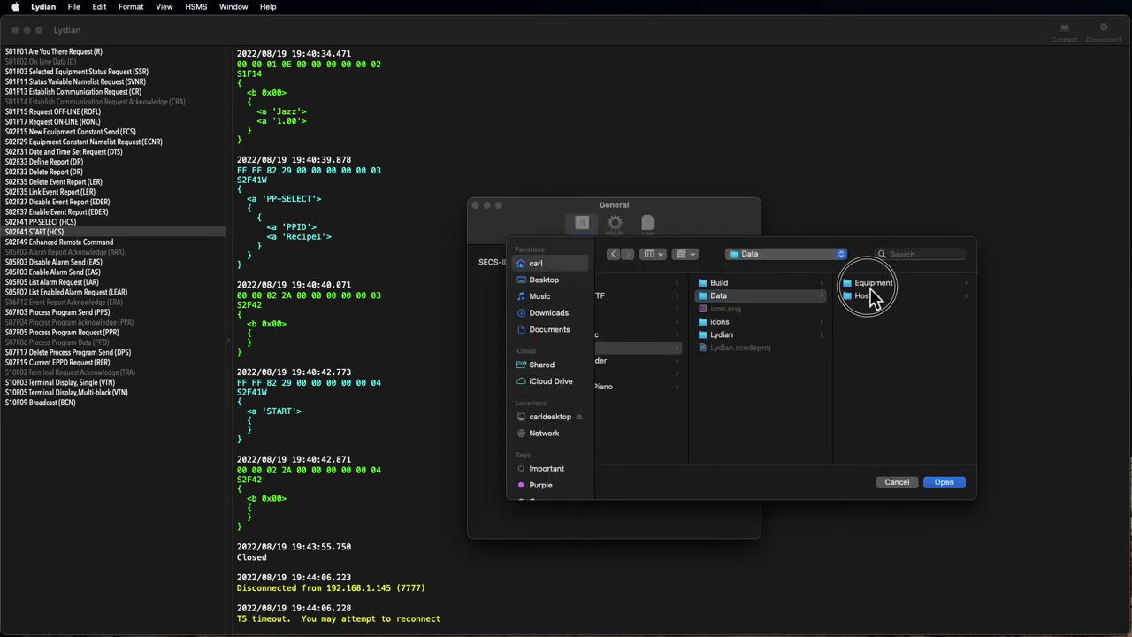
left_click(945, 482)
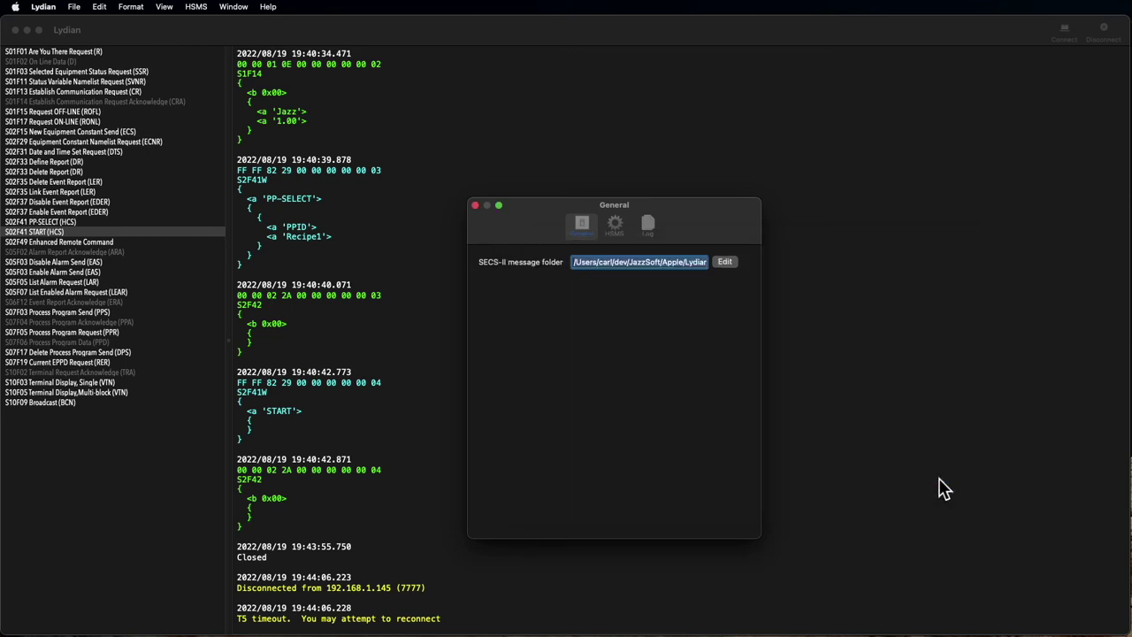
left_click(476, 206)
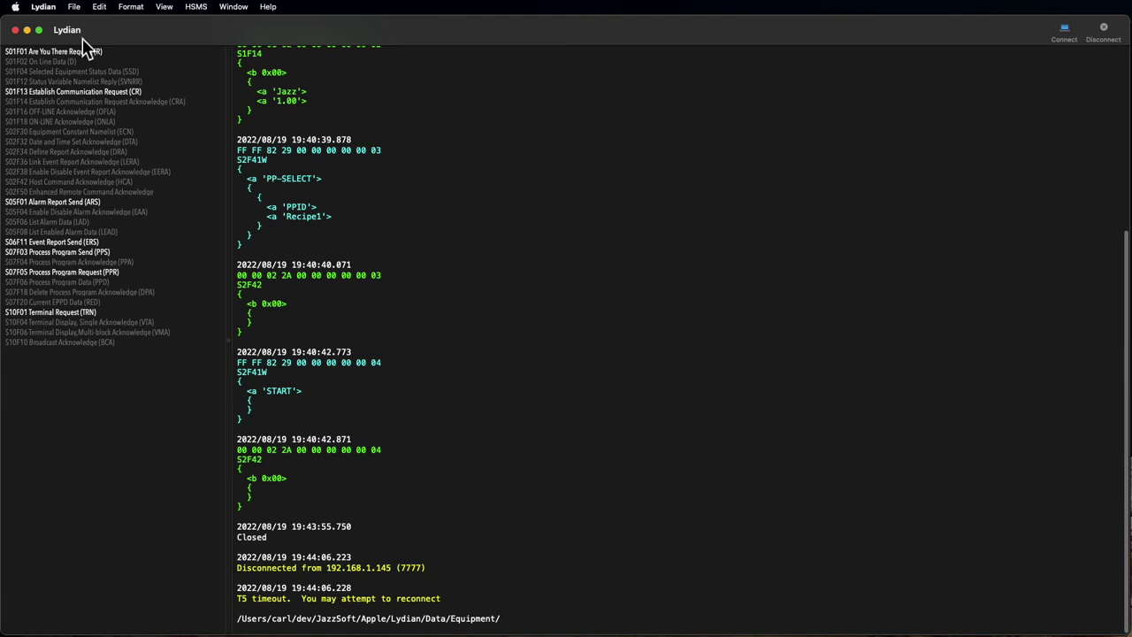
Reopen Preferences and change the SECS-II message folder to Data > Host.
left_click(46, 8)
left_click(46, 8)
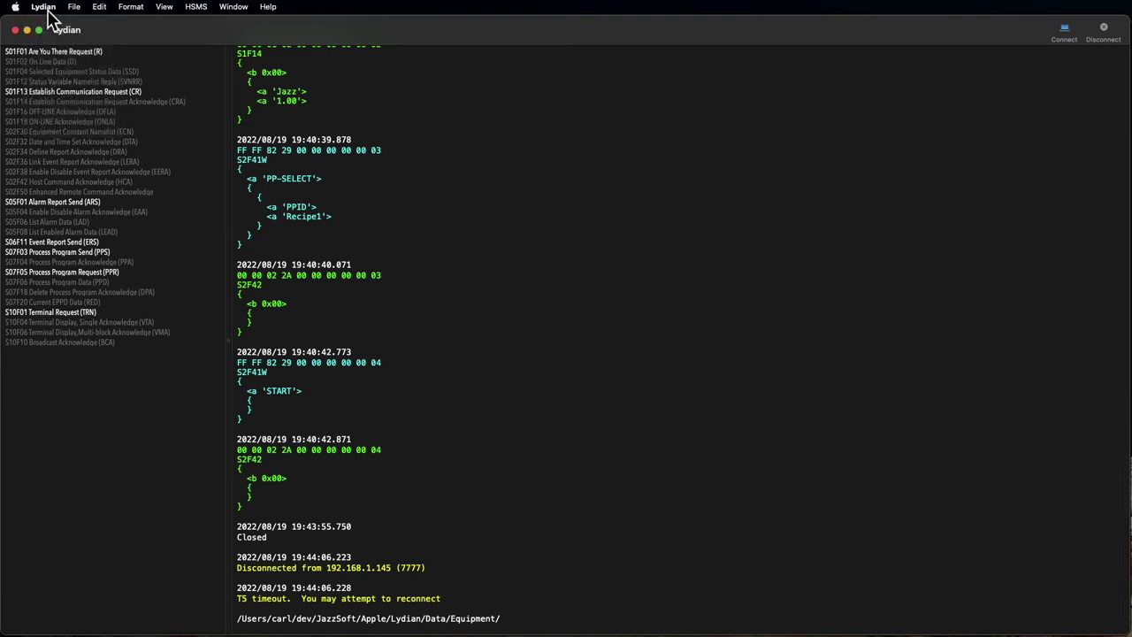
left_click(46, 8)
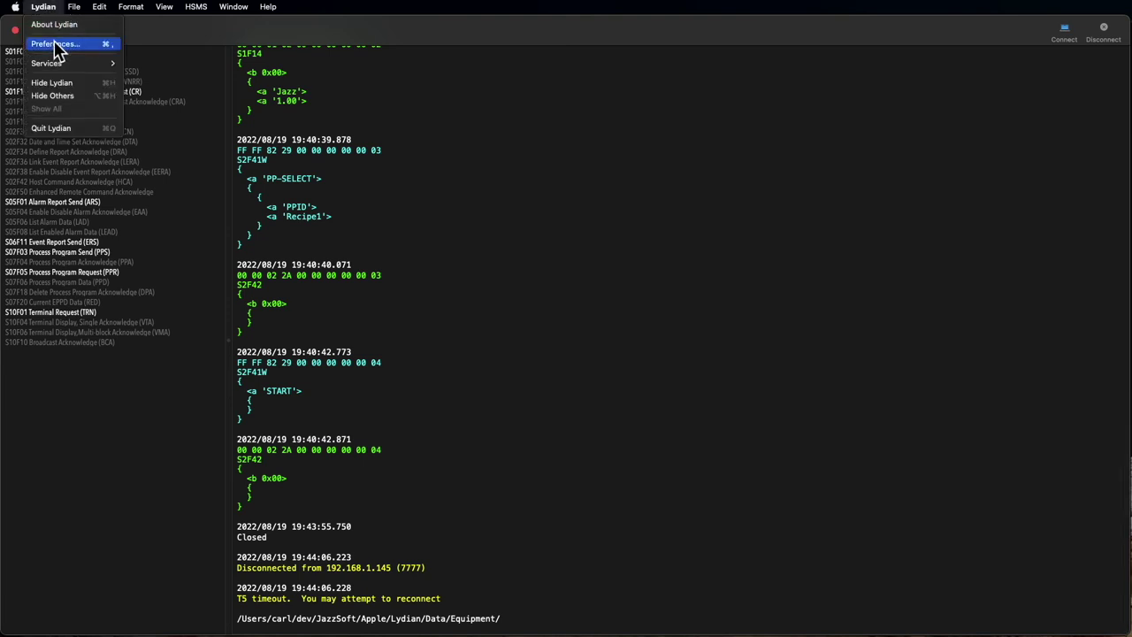
left_click(56, 44)
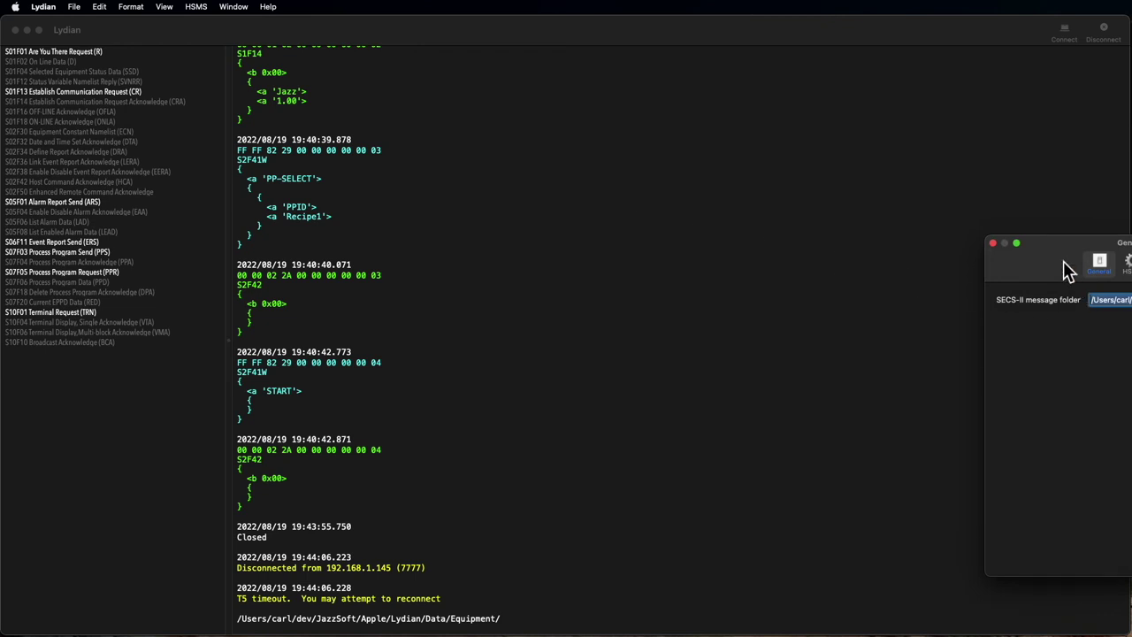
left_click_drag(1060, 248, 749, 239)
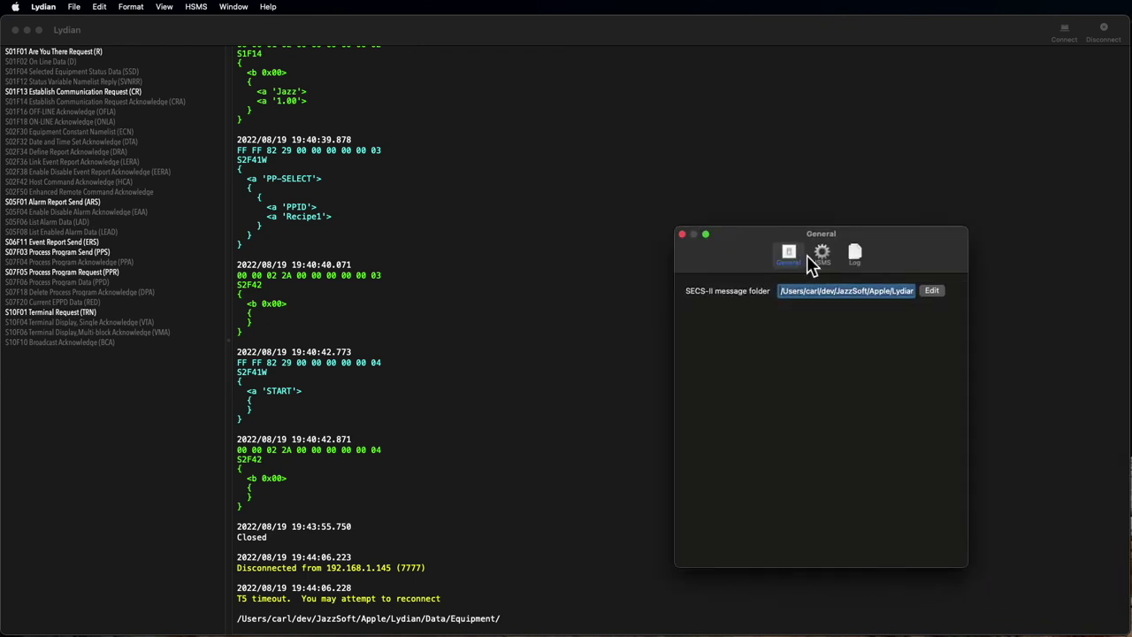
left_click(932, 293)
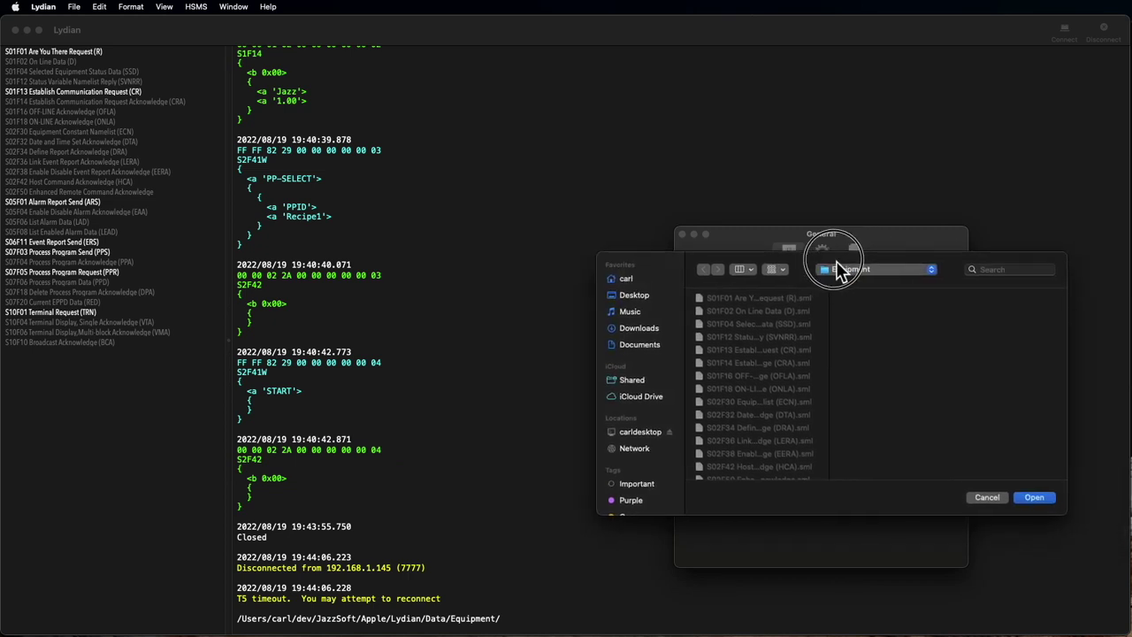
left_click(839, 273)
left_click(838, 283)
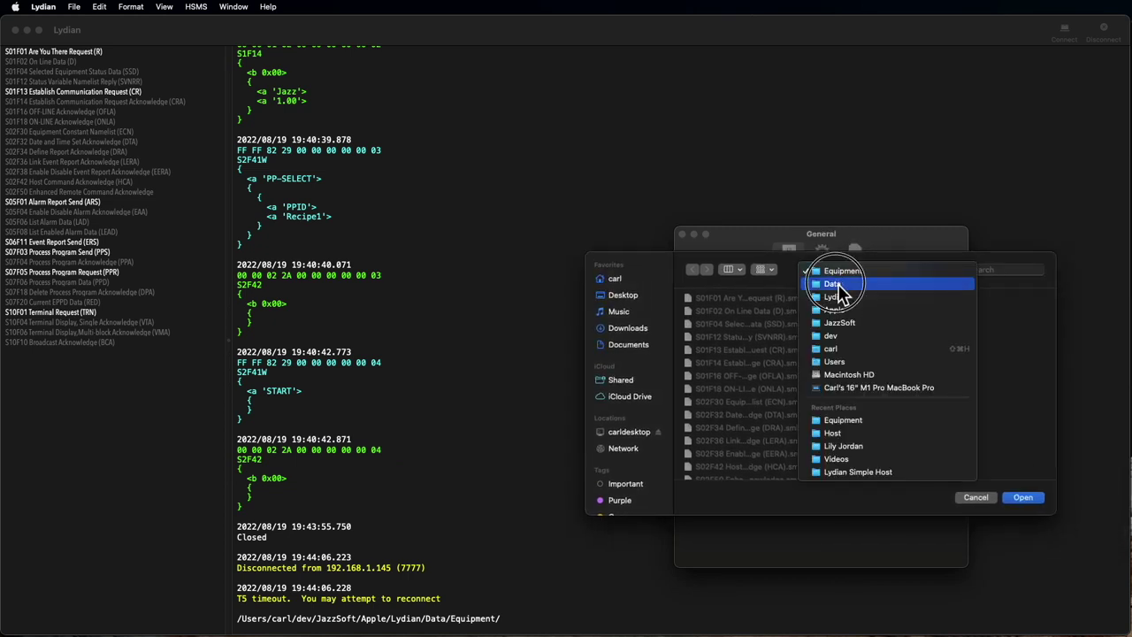
left_click(948, 313)
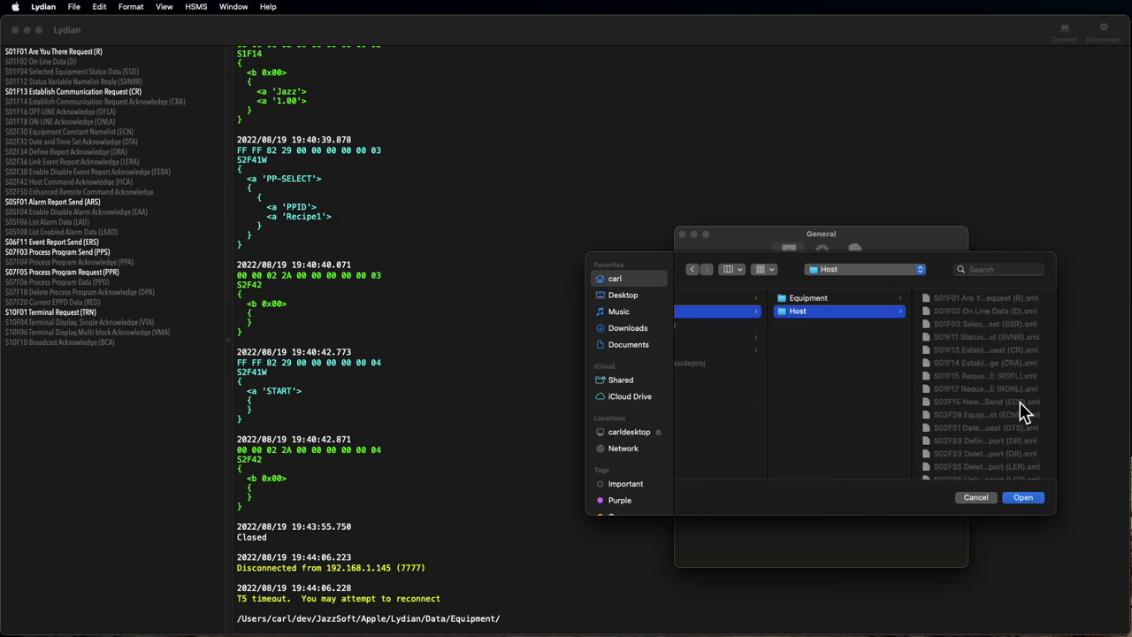
left_click(1022, 499)
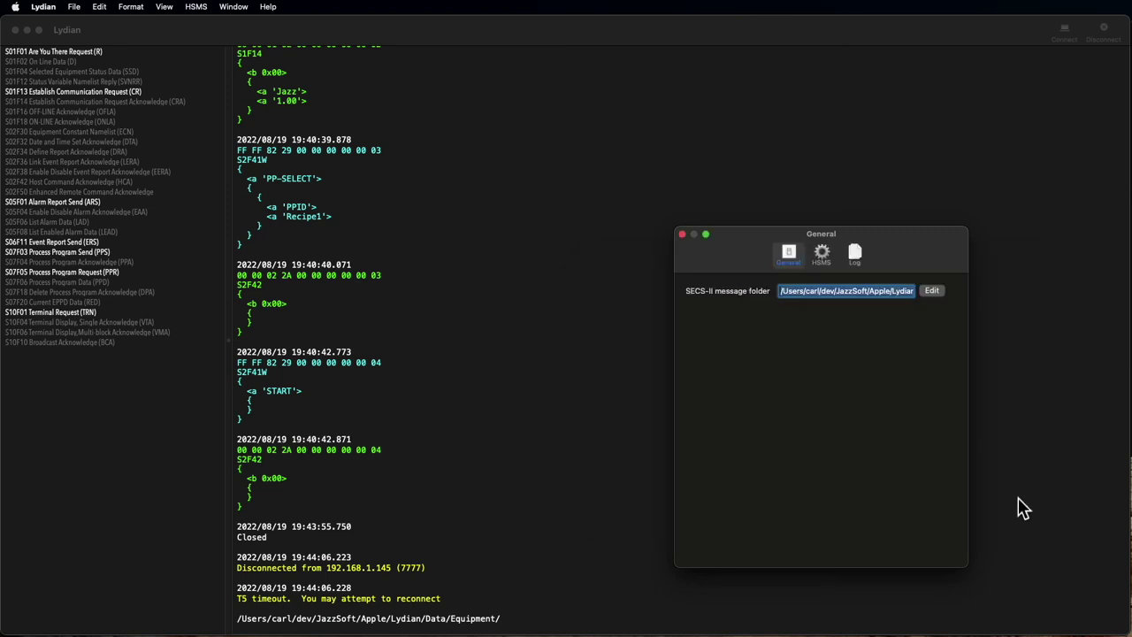
Select S02F41 PP-SELECT (HCS) - ABC, reconnect to 192.168.1.145, and send the message.
left_click(682, 235)
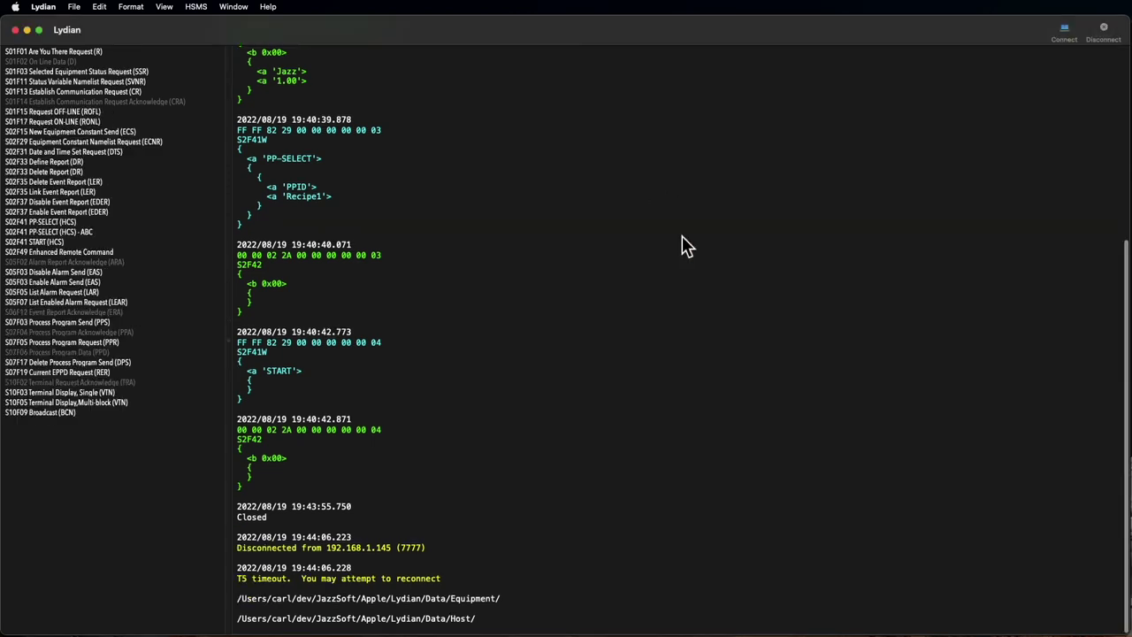
left_click(76, 233)
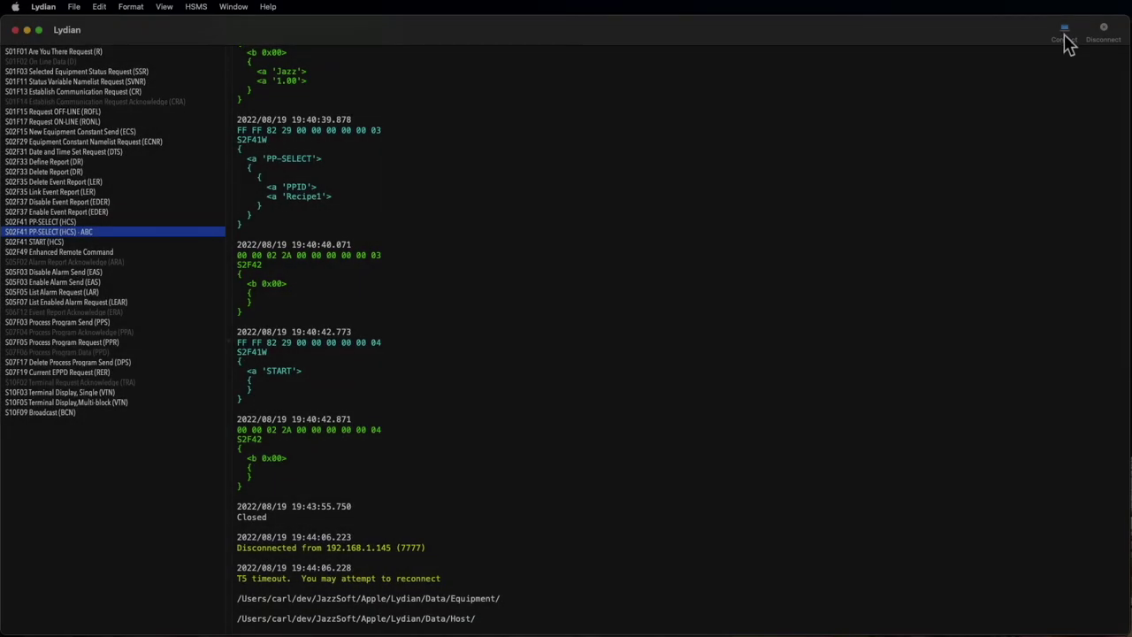
left_click(1066, 40)
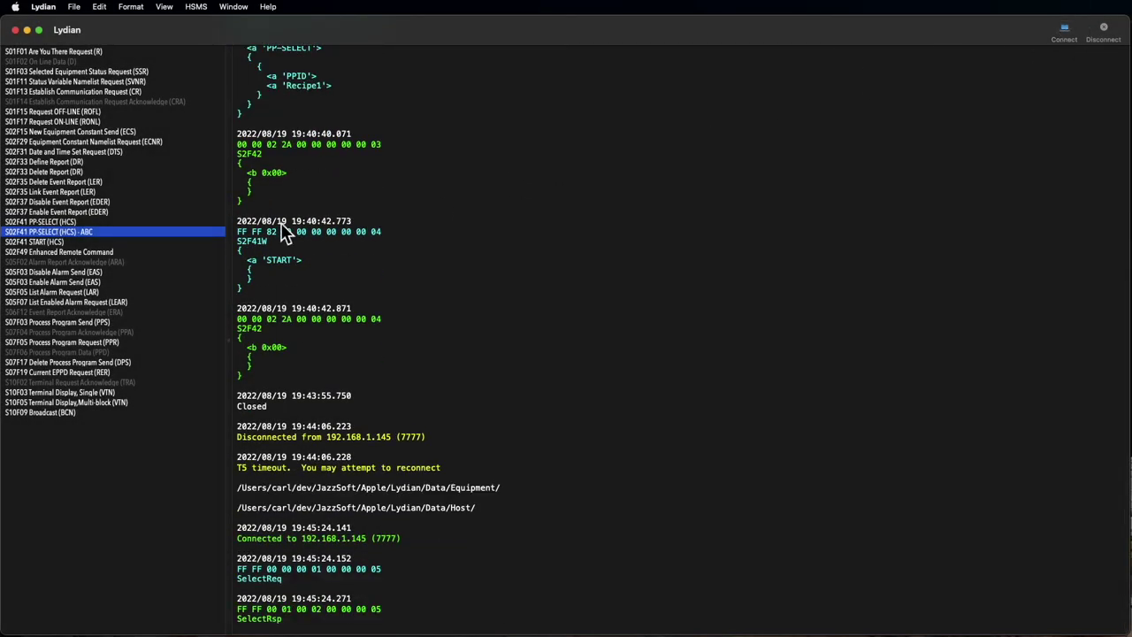
double_click(118, 232)
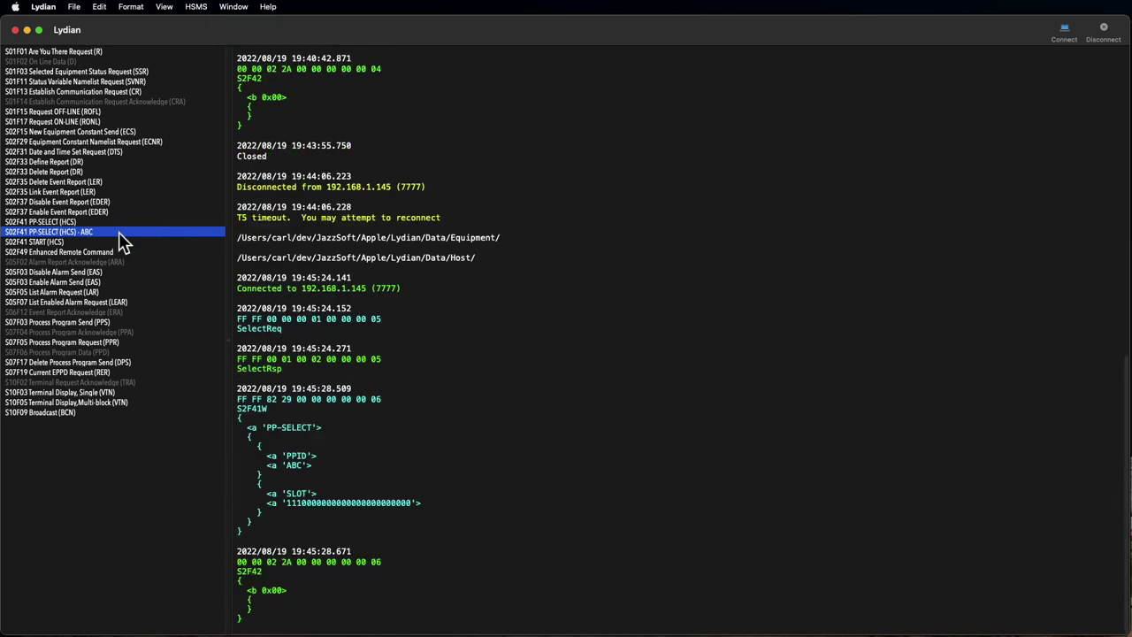